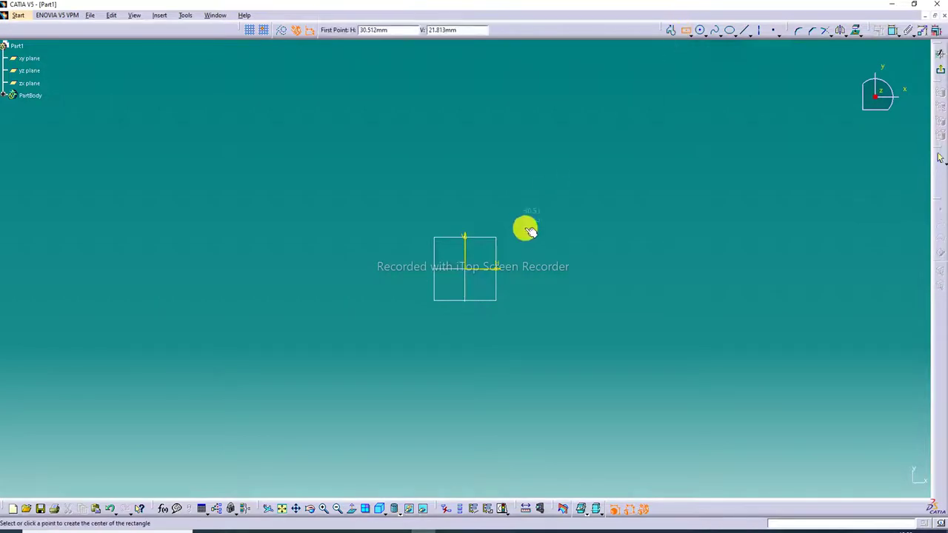
Sketch a rectangle centred on the origin, about 84 mm wide and 62 mm high, and dimension its width and height.
{"action": "left_click", "coordinate": [466, 268]}
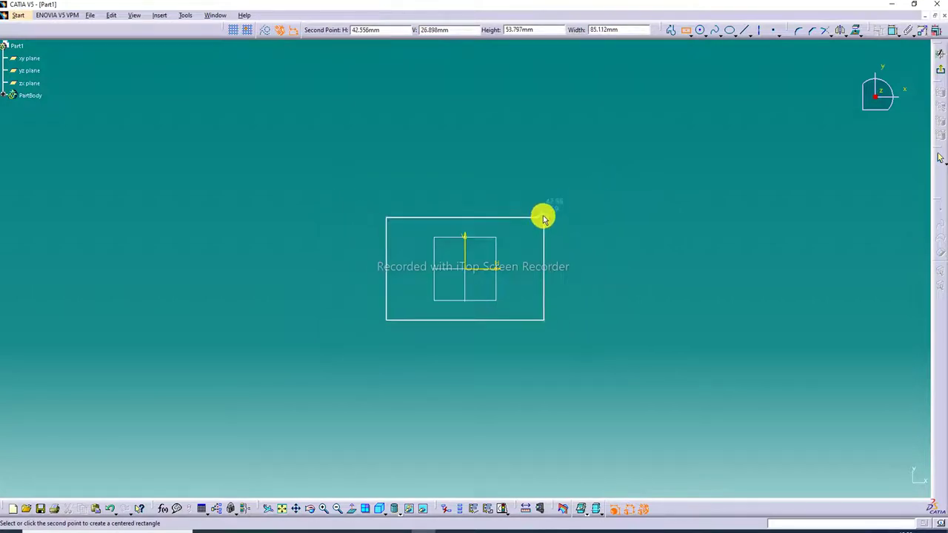
{"action": "left_click", "coordinate": [543, 211]}
{"action": "left_click", "coordinate": [858, 30]}
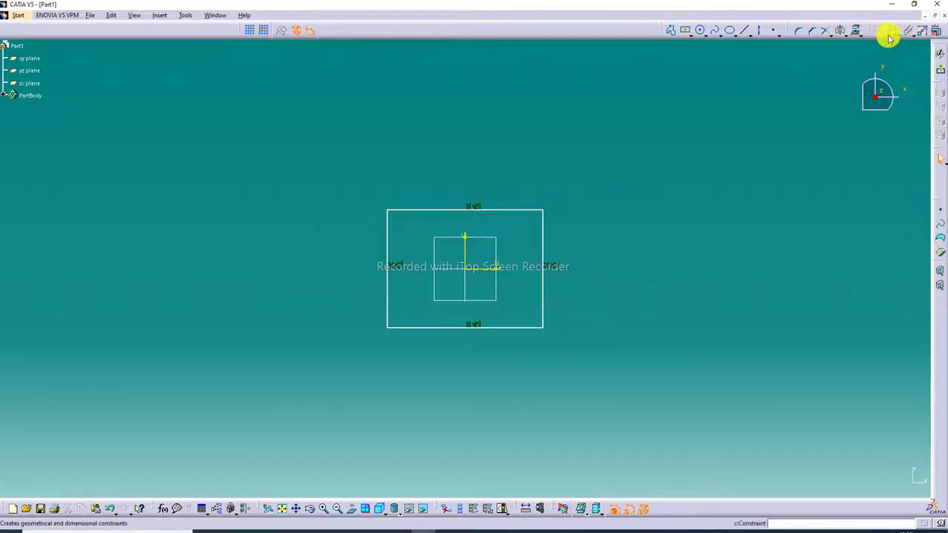
{"action": "left_click", "coordinate": [449, 210]}
{"action": "left_click", "coordinate": [451, 190]}
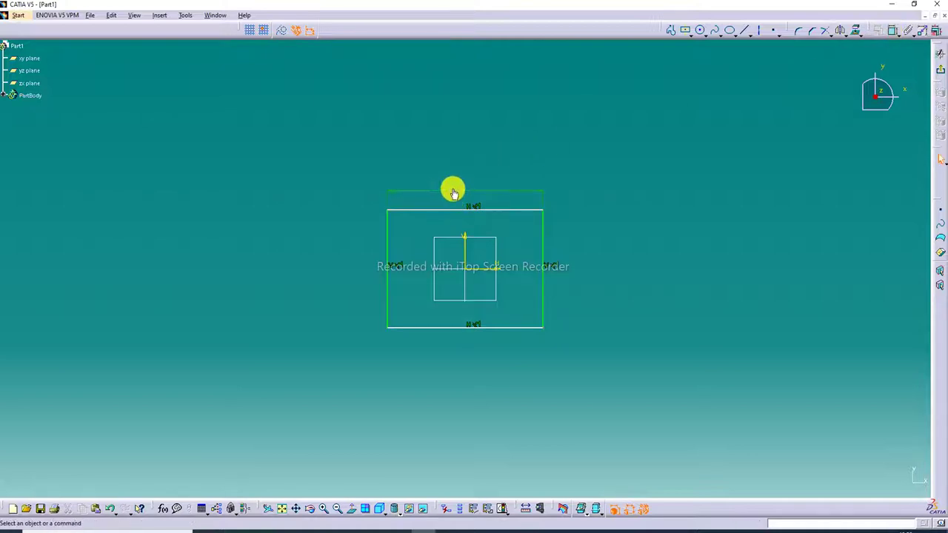
{"action": "left_click", "coordinate": [892, 31]}
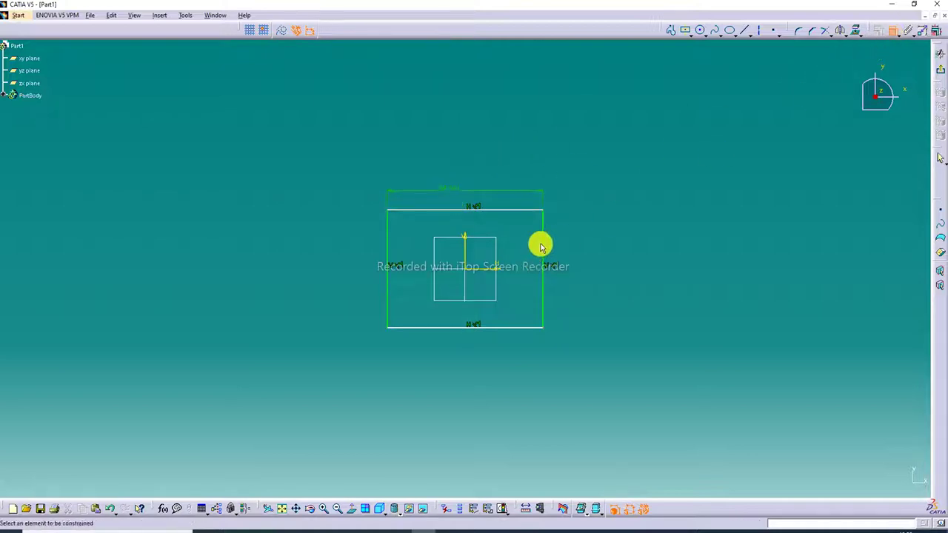
{"action": "left_click", "coordinate": [543, 245]}
{"action": "left_click", "coordinate": [561, 245]}
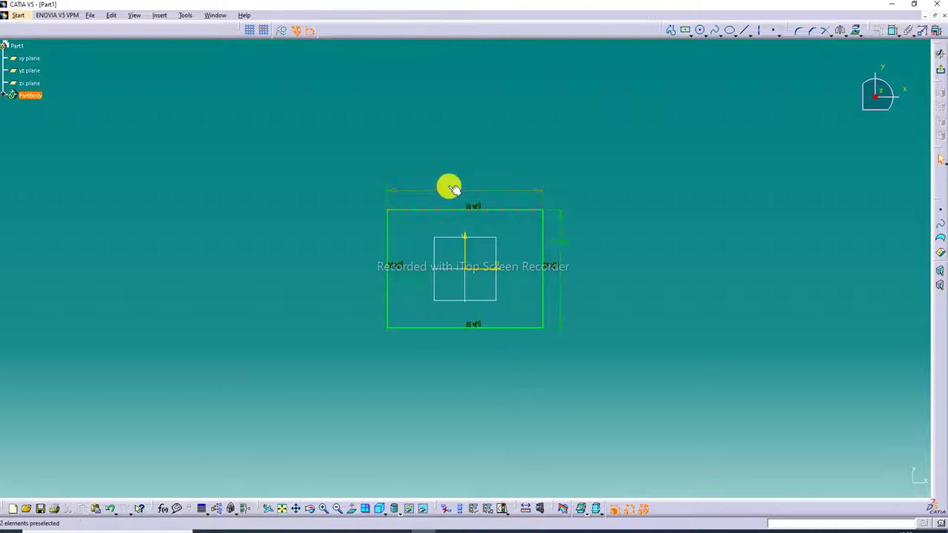
Set the rectangle's width to 90 mm and its height to 60 mm, and finish the sketch.
{"action": "double_click", "coordinate": [452, 190]}
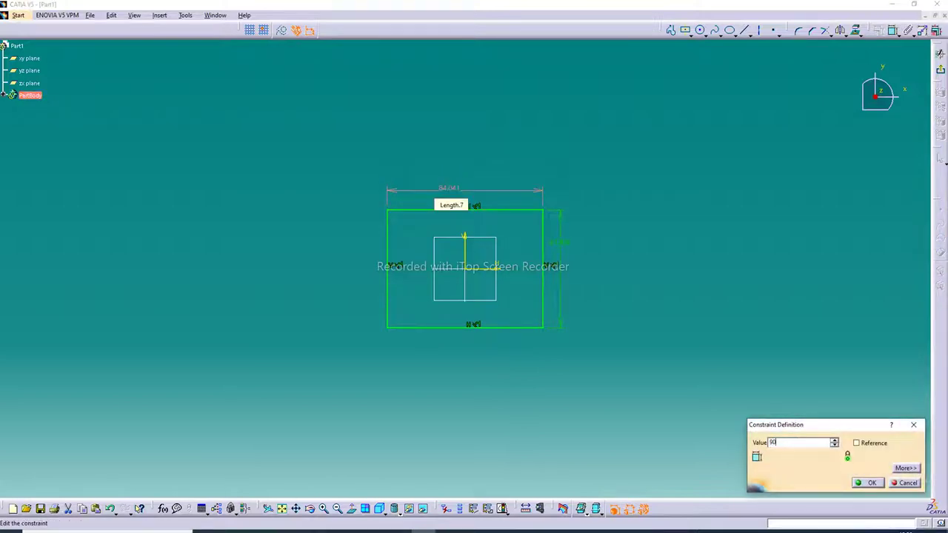
{"action": "type", "text": "90"}
{"action": "key", "text": "Return"}
{"action": "double_click", "coordinate": [567, 245]}
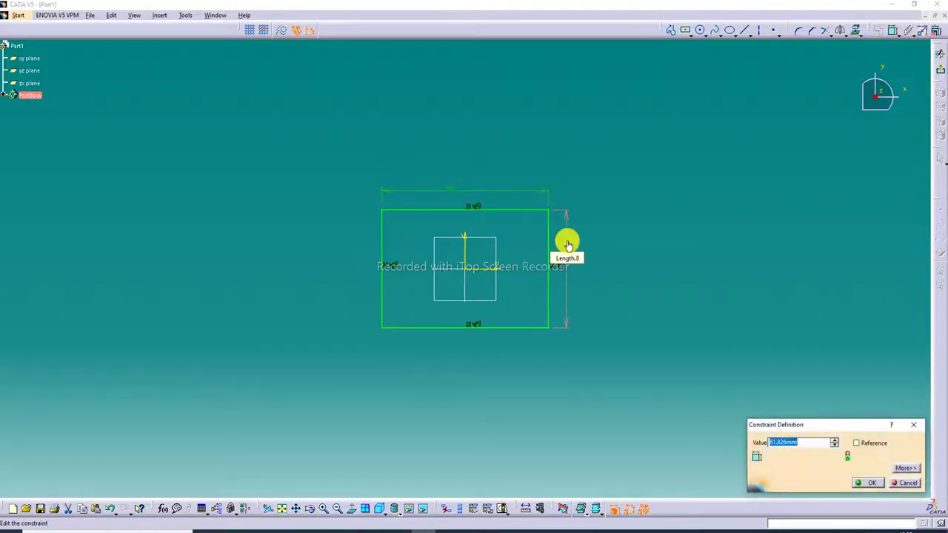
{"action": "type", "text": "60"}
{"action": "key", "text": "Return"}
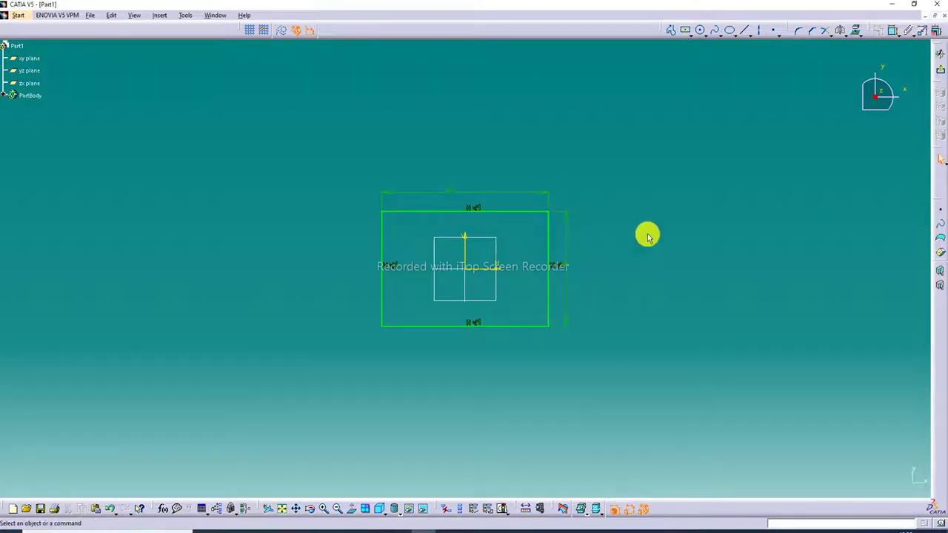
{"action": "left_click", "coordinate": [939, 52]}
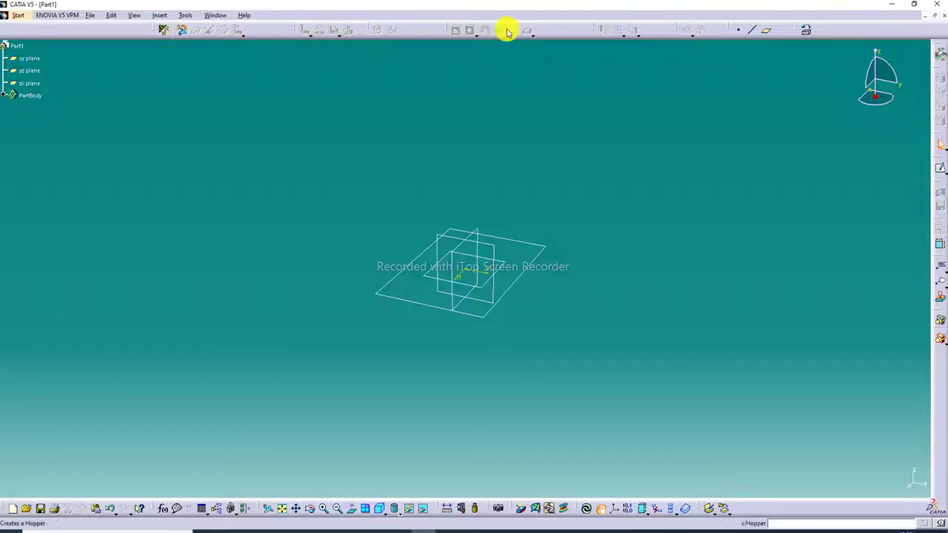
Accept the sheet metal parameters with a 4 mm default bend radius and create a base wall from the rectangle sketch.
{"action": "left_click", "coordinate": [165, 31]}
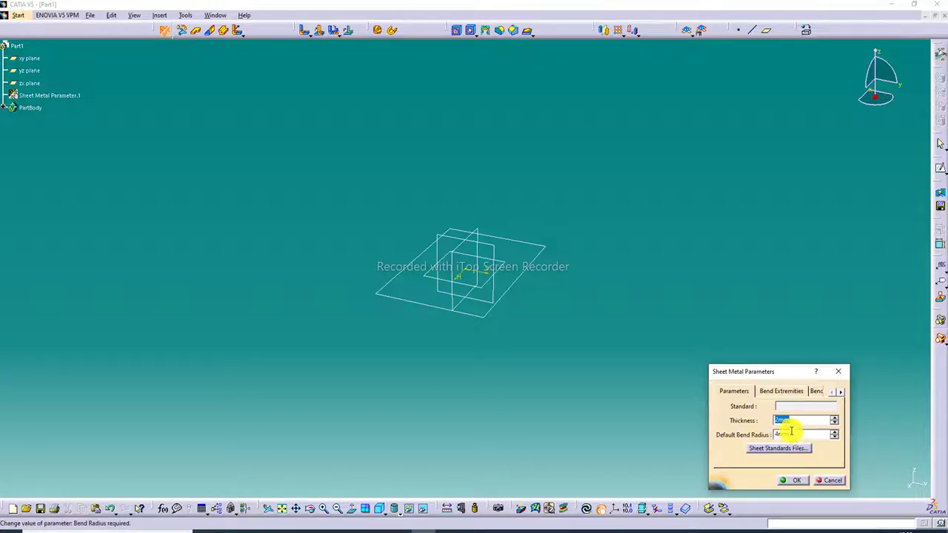
{"action": "left_click", "coordinate": [783, 481]}
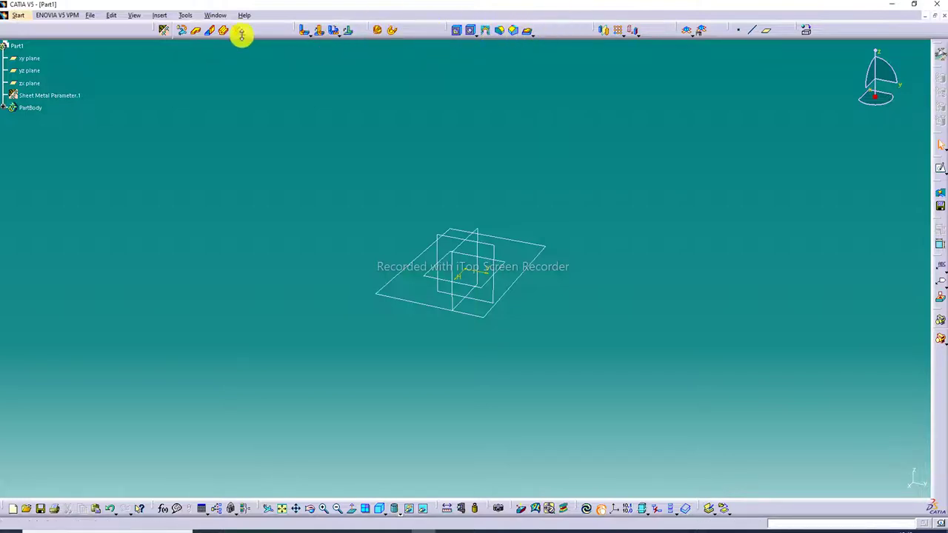
{"action": "left_click", "coordinate": [198, 32]}
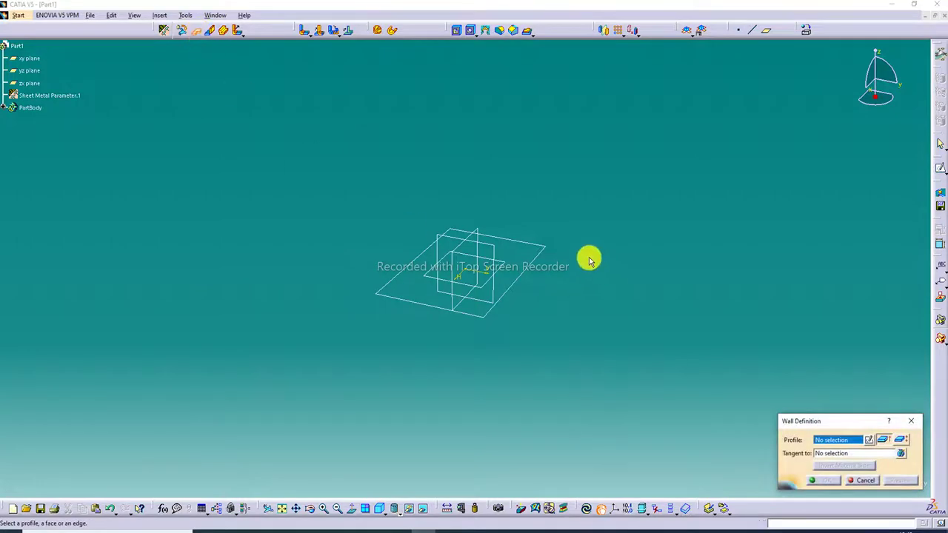
{"action": "left_click", "coordinate": [529, 266]}
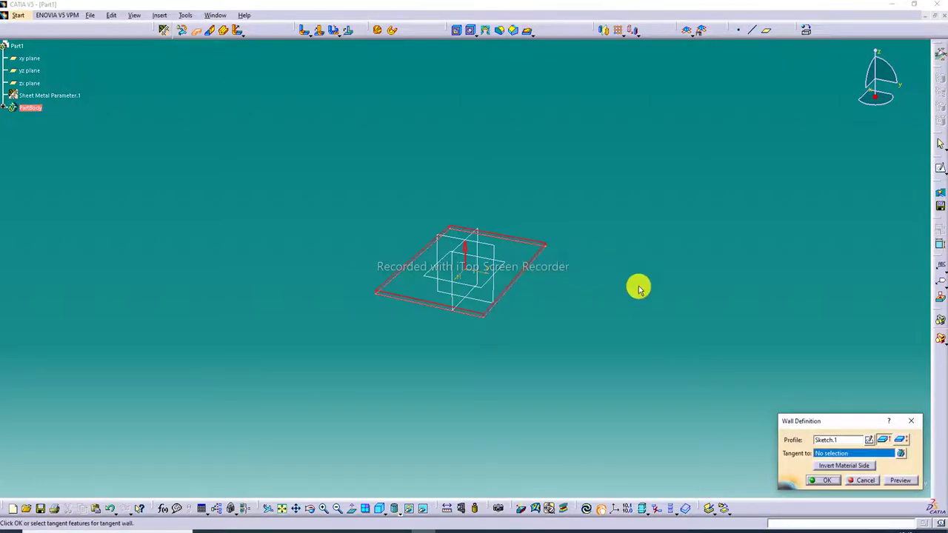
{"action": "left_click", "coordinate": [832, 481]}
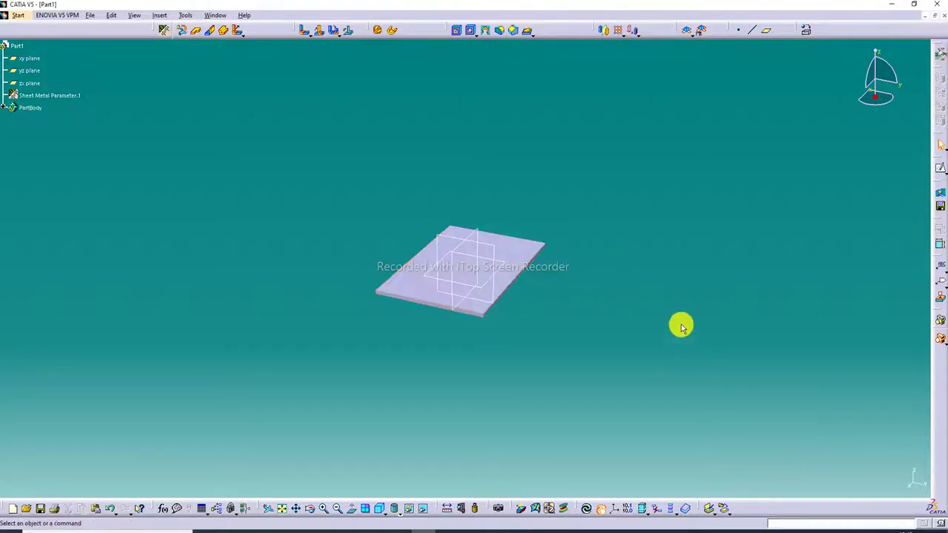
Add 44 mm high walls at 90 degrees with a 4 mm bend on both short edges of the base wall.
{"action": "left_click", "coordinate": [211, 34]}
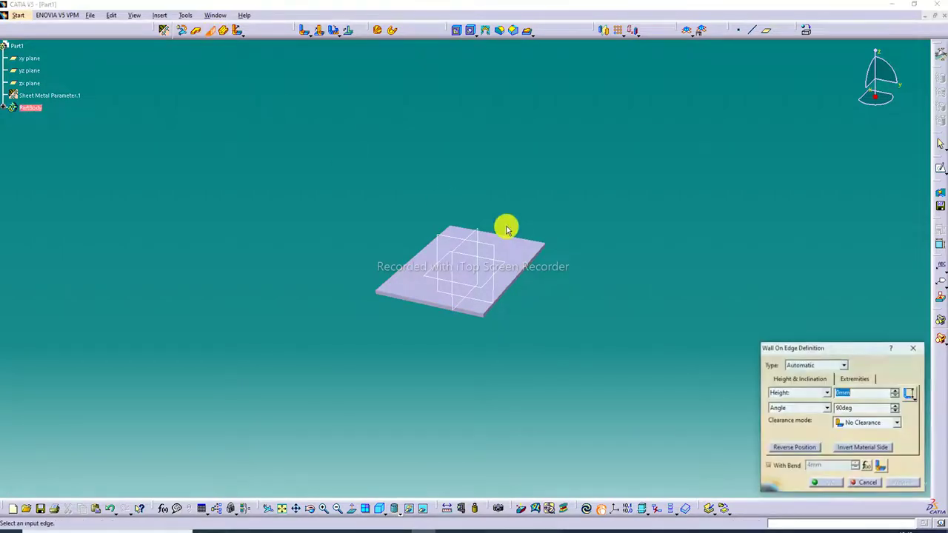
{"action": "left_click", "coordinate": [437, 303]}
{"action": "middle_click_drag", "start_coordinate": [552, 245], "coordinate": [421, 351]}
{"action": "left_click", "coordinate": [521, 257]}
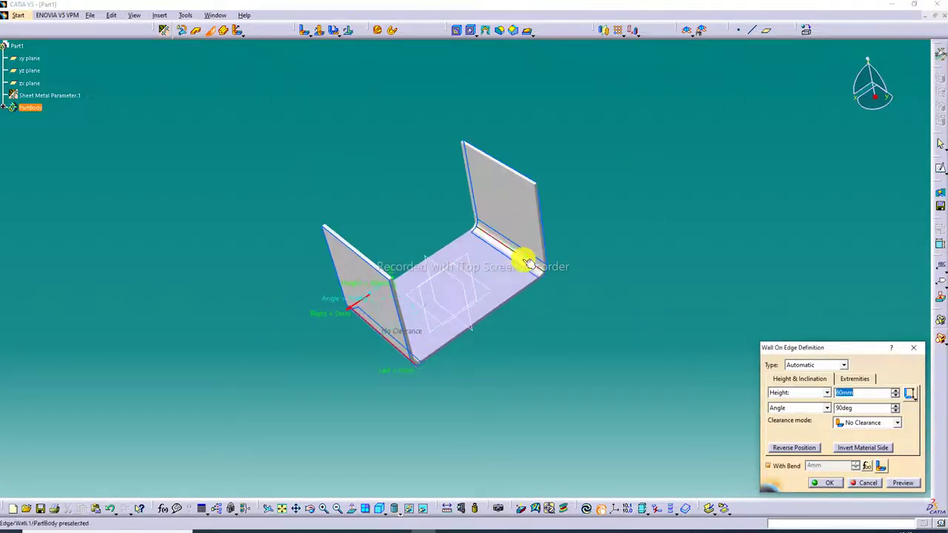
{"action": "middle_click_drag", "start_coordinate": [528, 292], "coordinate": [490, 265]}
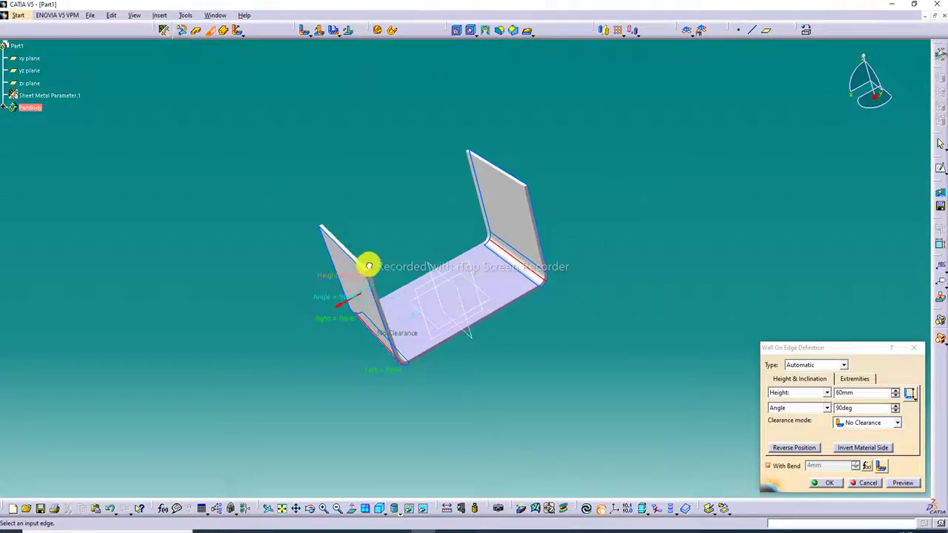
{"action": "left_click_drag", "start_coordinate": [369, 265], "coordinate": [393, 296]}
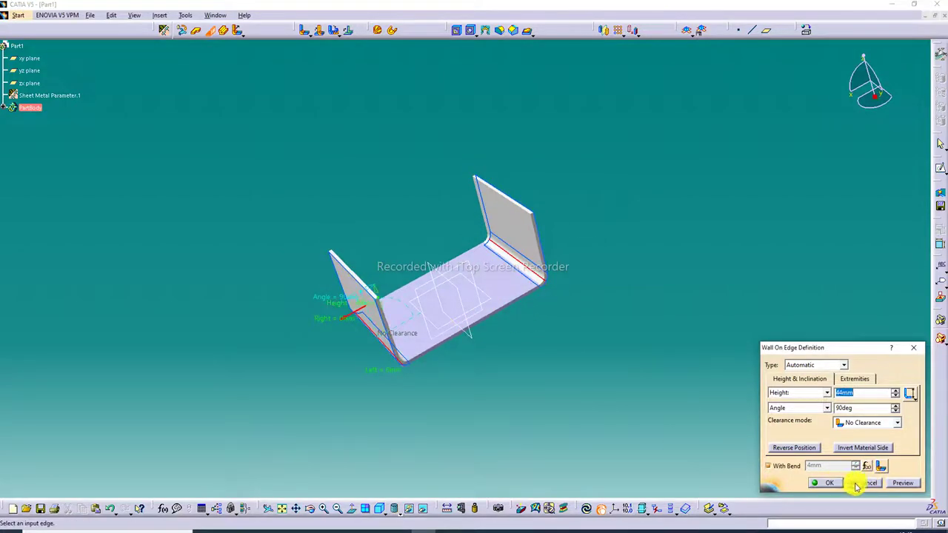
{"action": "left_click", "coordinate": [829, 483]}
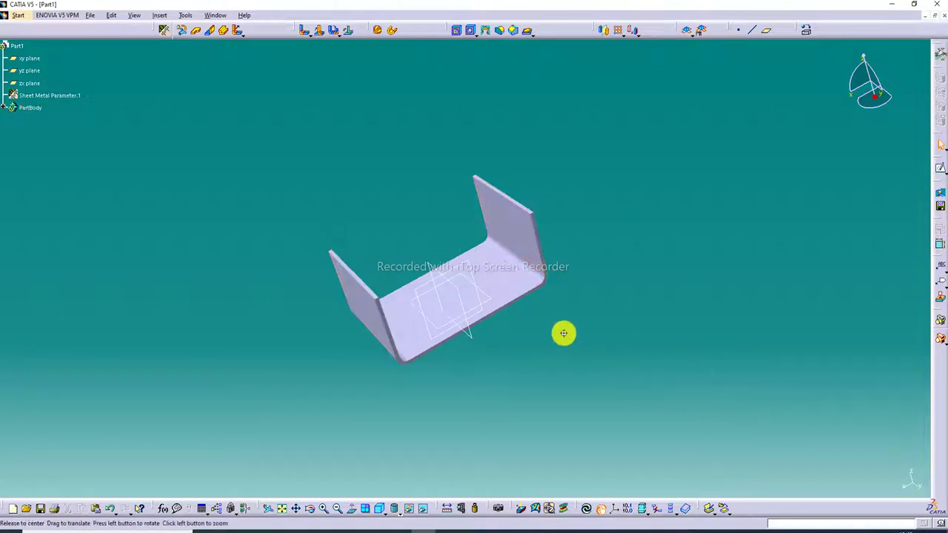
Hide the yz, xy and zx reference planes.
{"action": "middle_click_drag", "start_coordinate": [565, 333], "coordinate": [442, 367]}
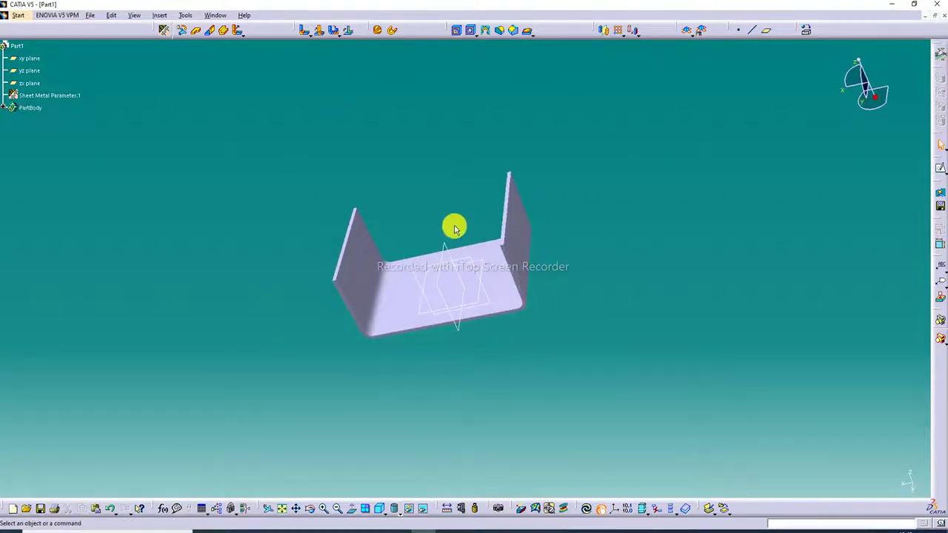
{"action": "right_click", "coordinate": [445, 255]}
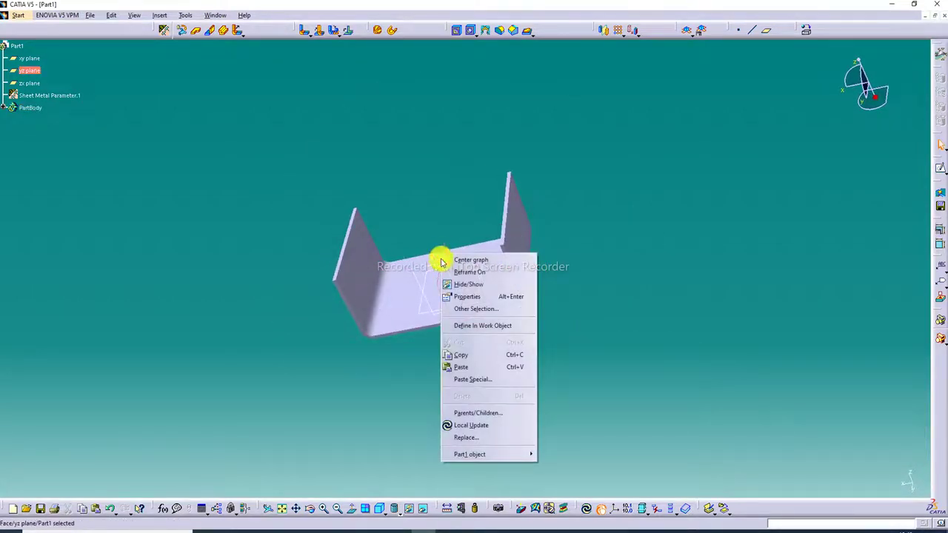
{"action": "left_click", "coordinate": [464, 290]}
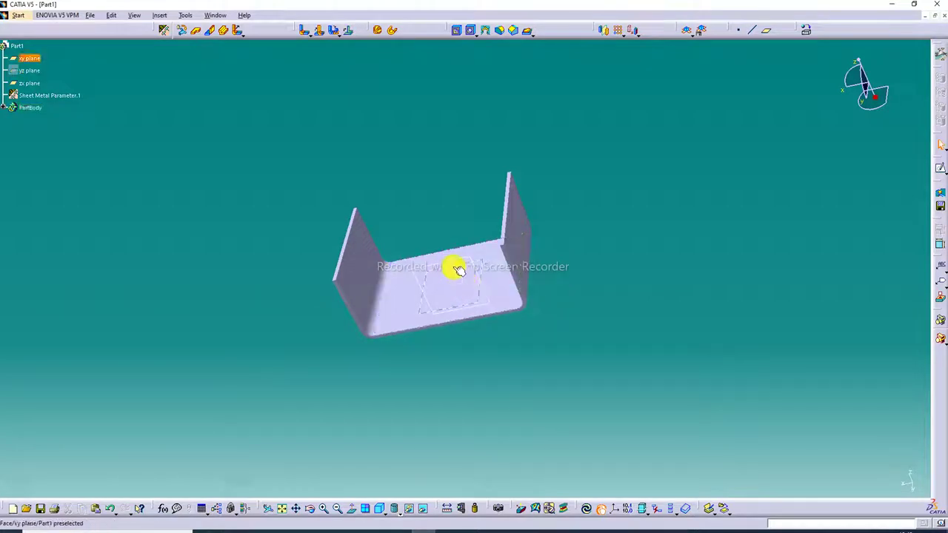
{"action": "right_click", "coordinate": [459, 271]}
{"action": "left_click", "coordinate": [478, 291]}
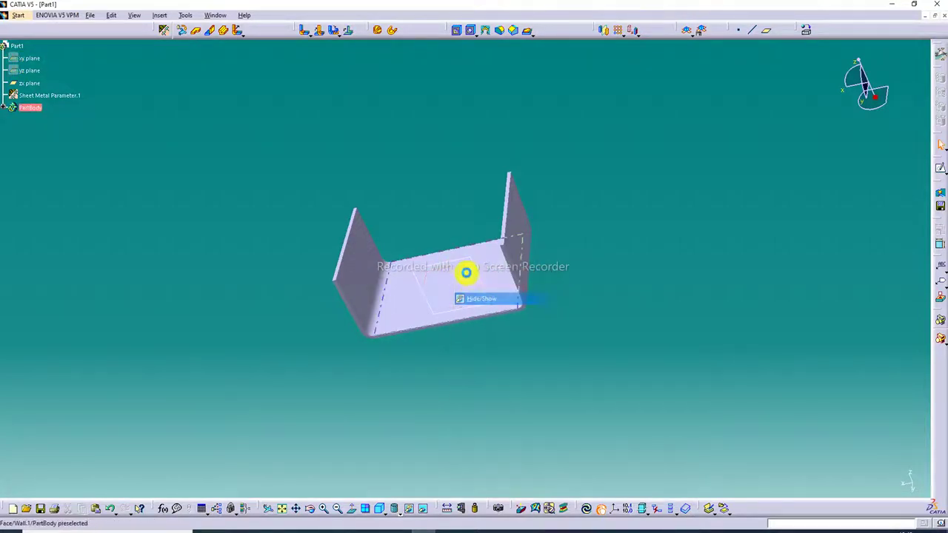
{"action": "right_click", "coordinate": [459, 261]}
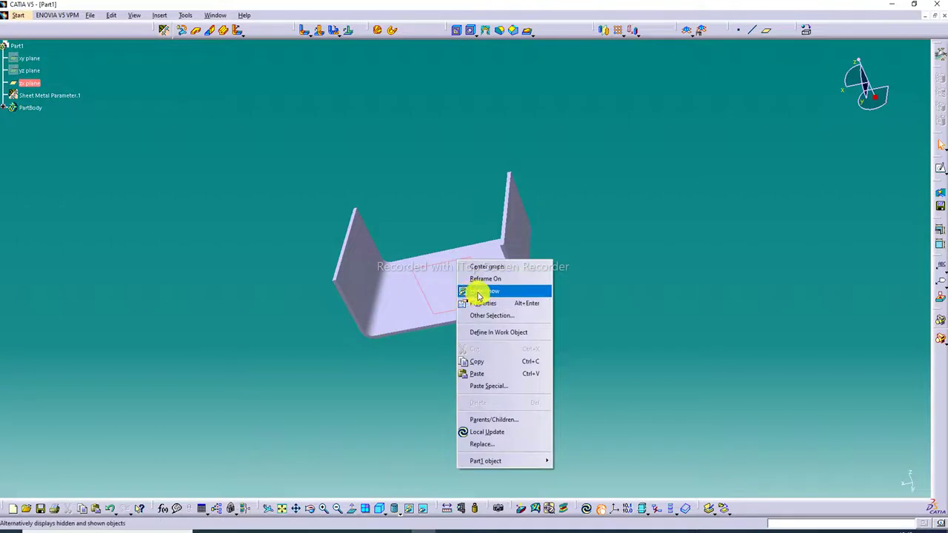
{"action": "left_click", "coordinate": [476, 290]}
{"action": "middle_click_drag", "start_coordinate": [470, 275], "coordinate": [483, 318]}
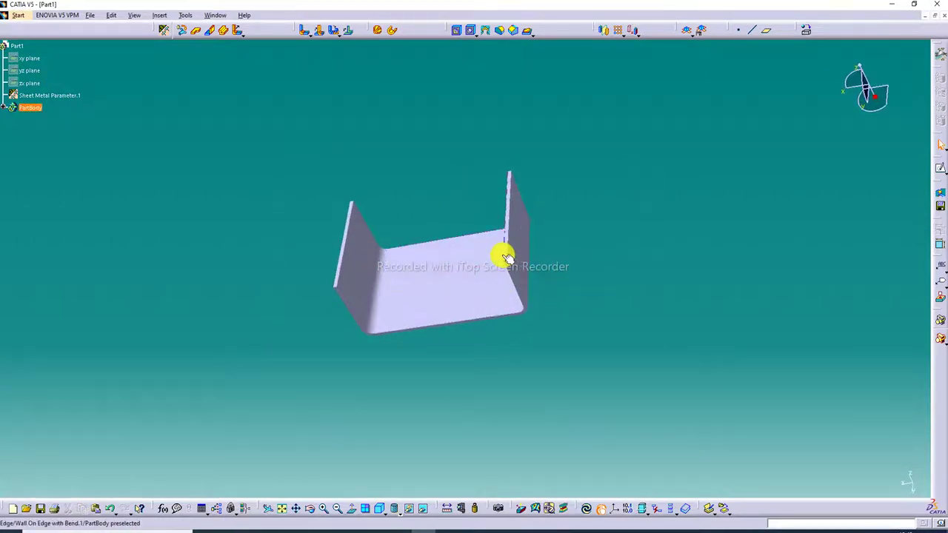
{"action": "middle_click_drag", "start_coordinate": [501, 257], "coordinate": [535, 274]}
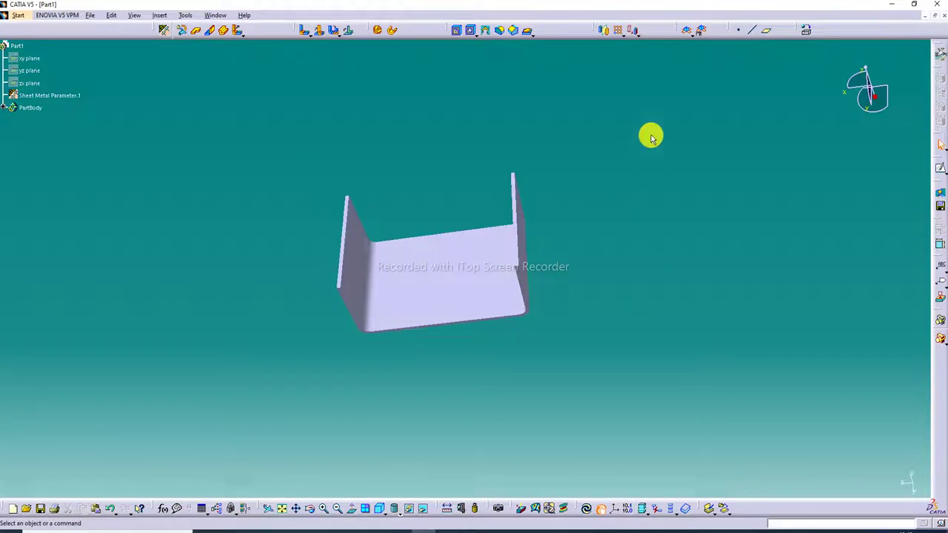
Mirror the current body about the outer face of one of the upright end walls.
{"action": "left_click", "coordinate": [605, 36]}
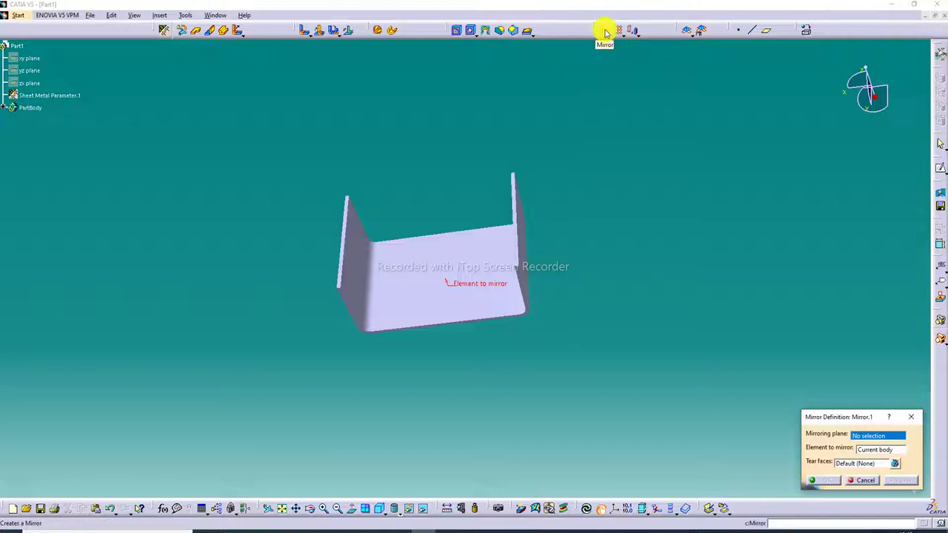
{"action": "left_click", "coordinate": [522, 223]}
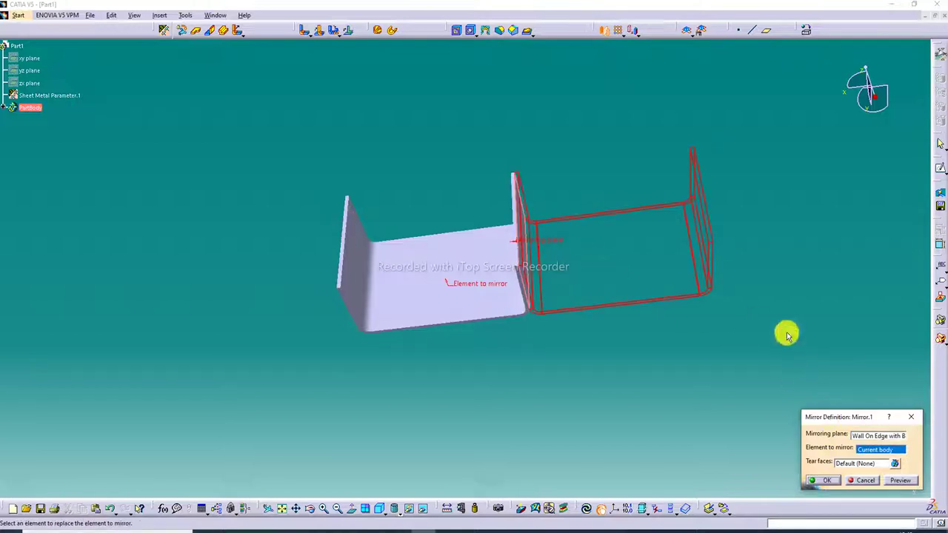
{"action": "left_click", "coordinate": [826, 481]}
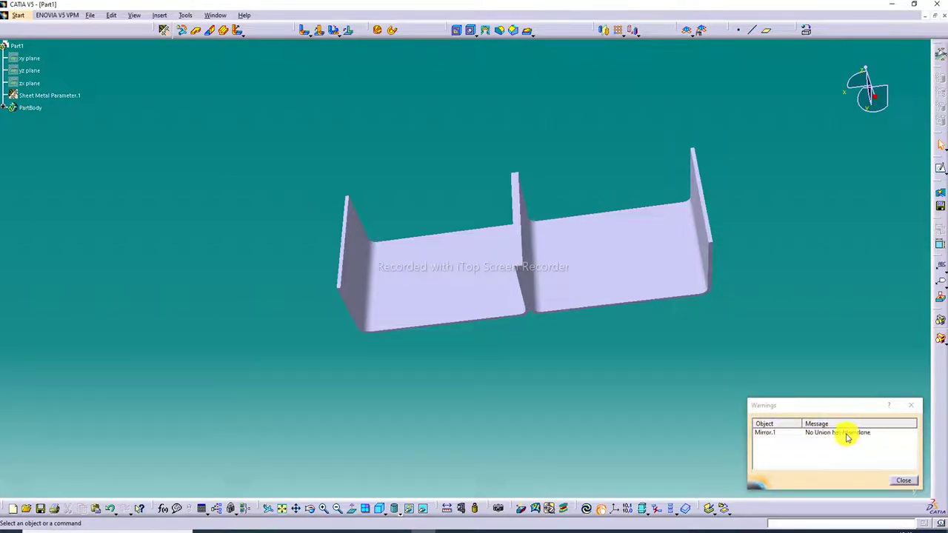
{"action": "left_click", "coordinate": [903, 480]}
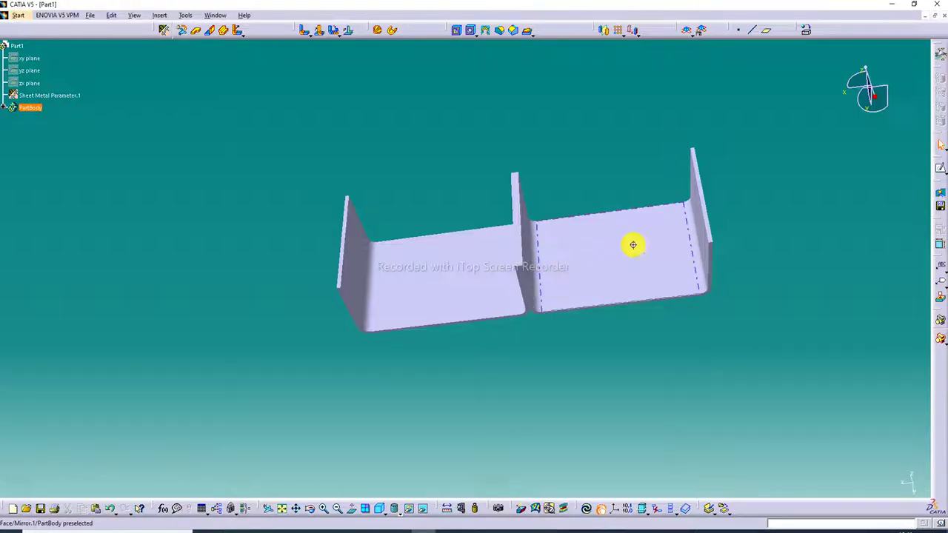
Mirror the current body about the narrow side face along the base wall's long edge.
{"action": "middle_click_drag", "start_coordinate": [633, 244], "coordinate": [616, 311]}
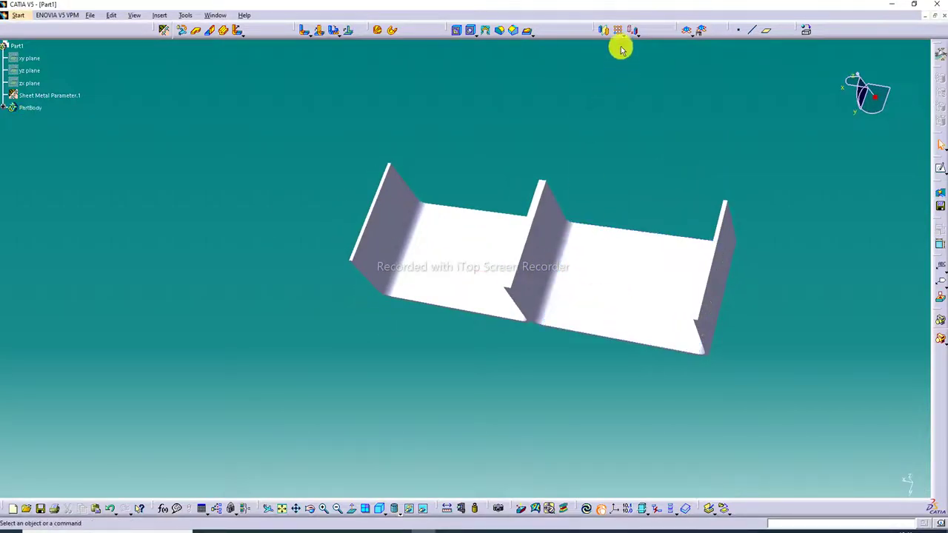
{"action": "left_click", "coordinate": [604, 29]}
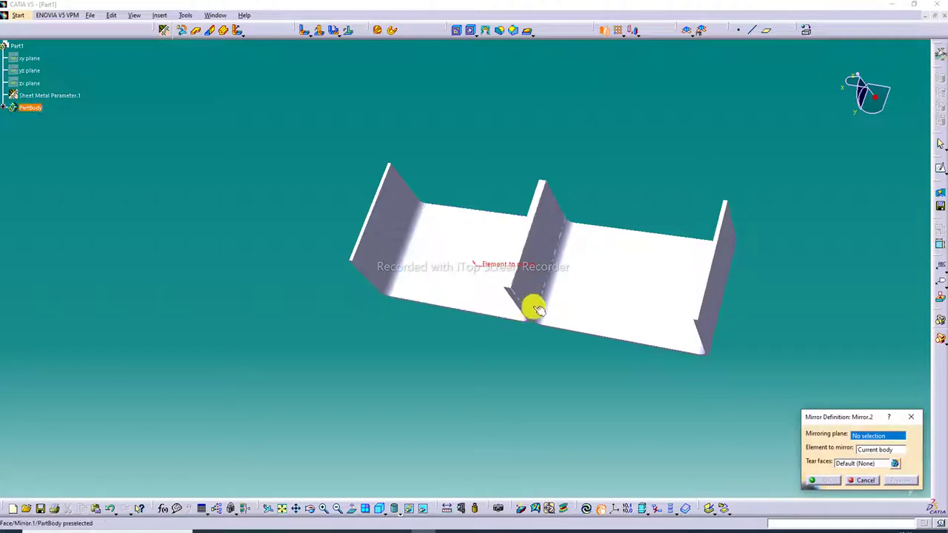
{"action": "middle_click_drag", "start_coordinate": [508, 338], "coordinate": [517, 273]}
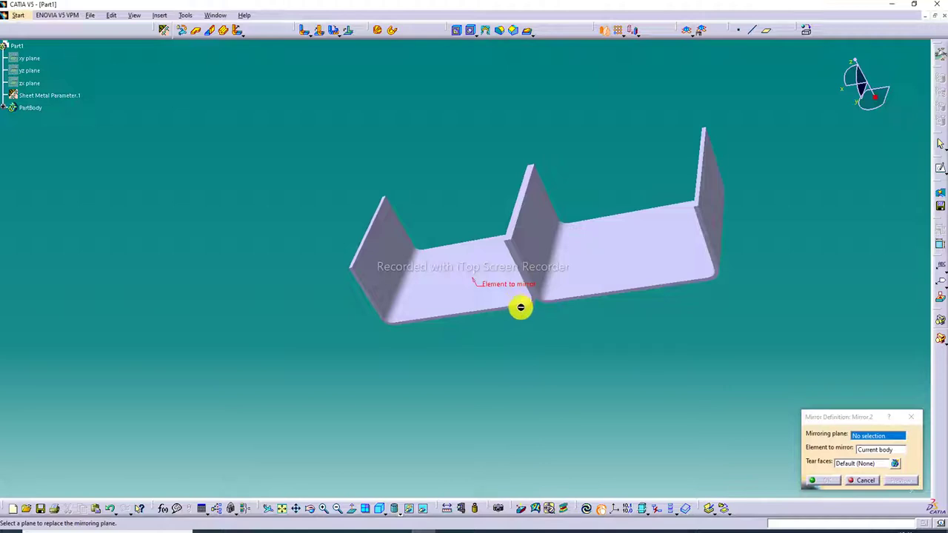
{"action": "left_click", "coordinate": [509, 313]}
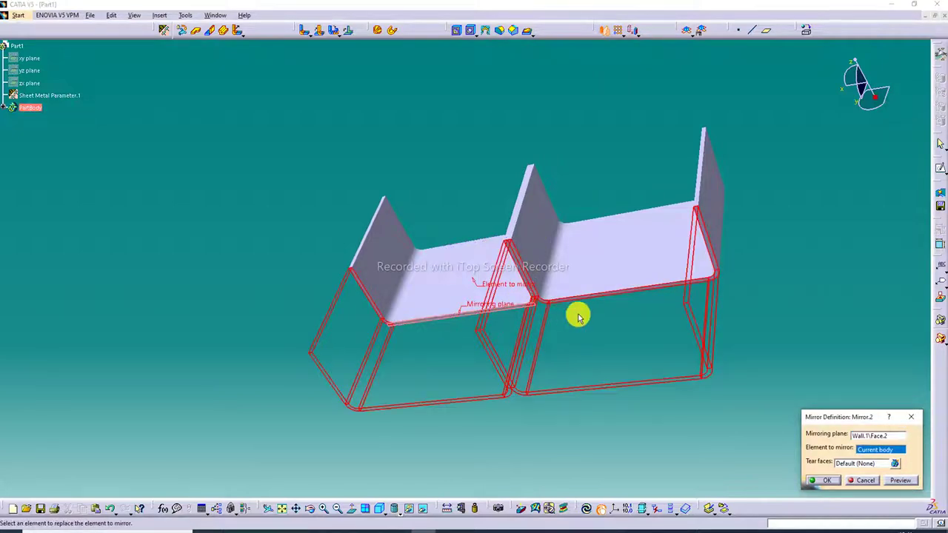
{"action": "middle_click_drag", "start_coordinate": [578, 313], "coordinate": [571, 345]}
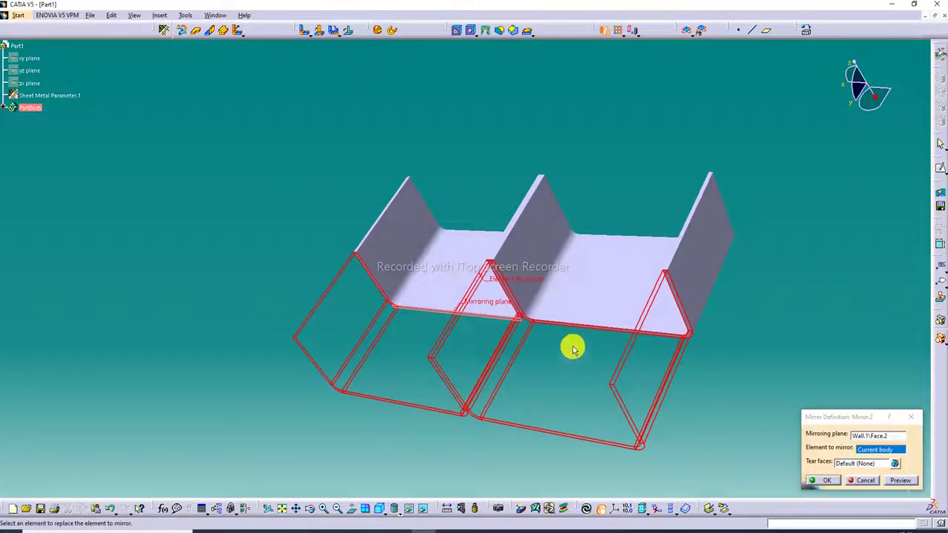
{"action": "left_click", "coordinate": [831, 481]}
Mirror the current body about the underside face of the base wall.
{"action": "middle_click_drag", "start_coordinate": [615, 266], "coordinate": [677, 89]}
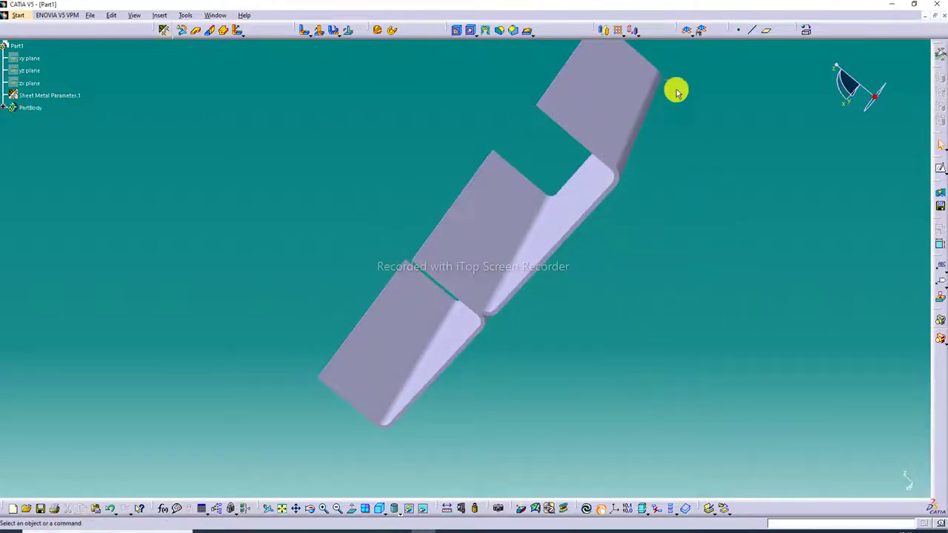
{"action": "left_click", "coordinate": [603, 37]}
{"action": "middle_click_drag", "start_coordinate": [625, 243], "coordinate": [551, 159]}
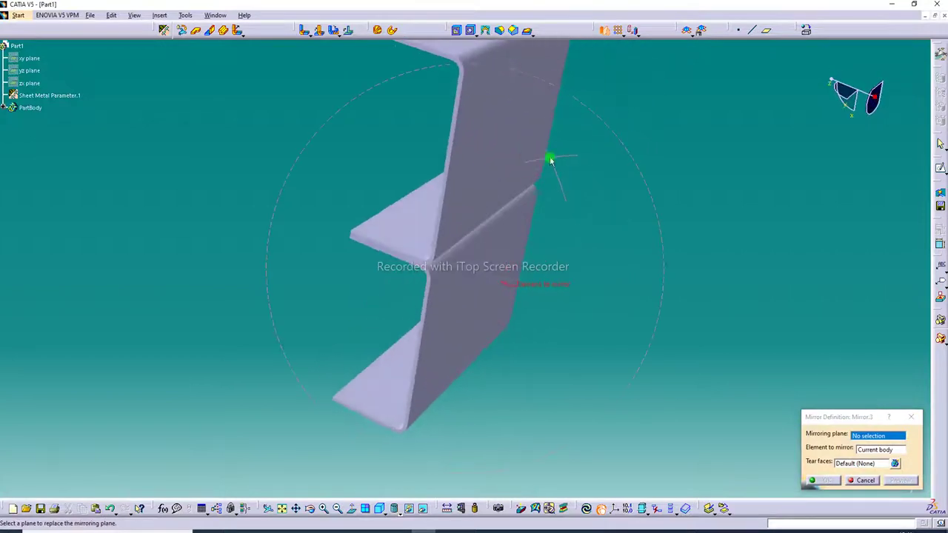
{"action": "left_click", "coordinate": [496, 153]}
{"action": "left_click", "coordinate": [830, 481]}
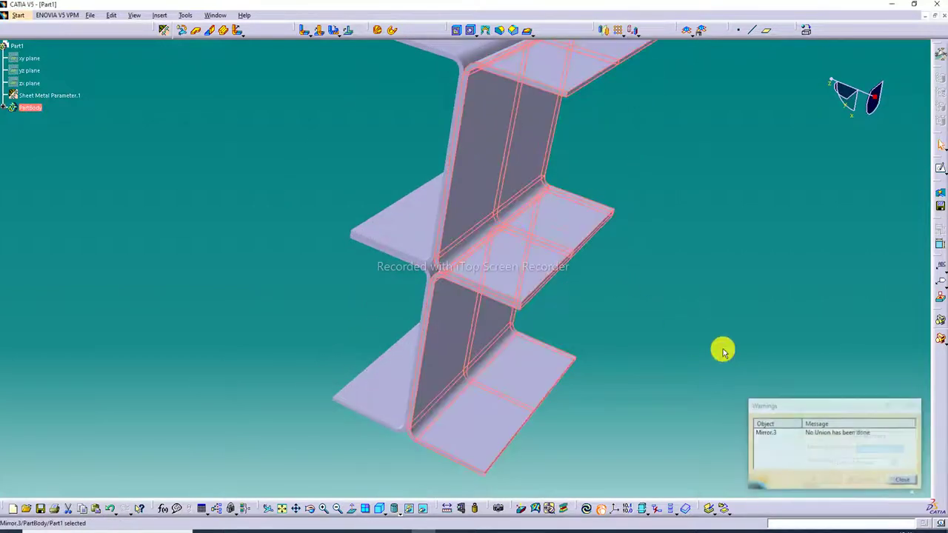
{"action": "left_click", "coordinate": [910, 482]}
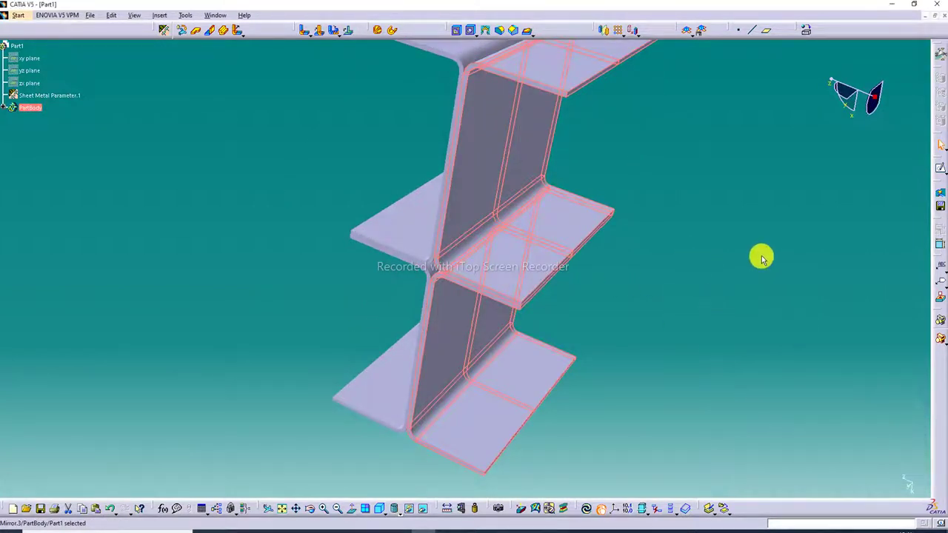
{"action": "middle_click_drag", "start_coordinate": [704, 233], "coordinate": [560, 126]}
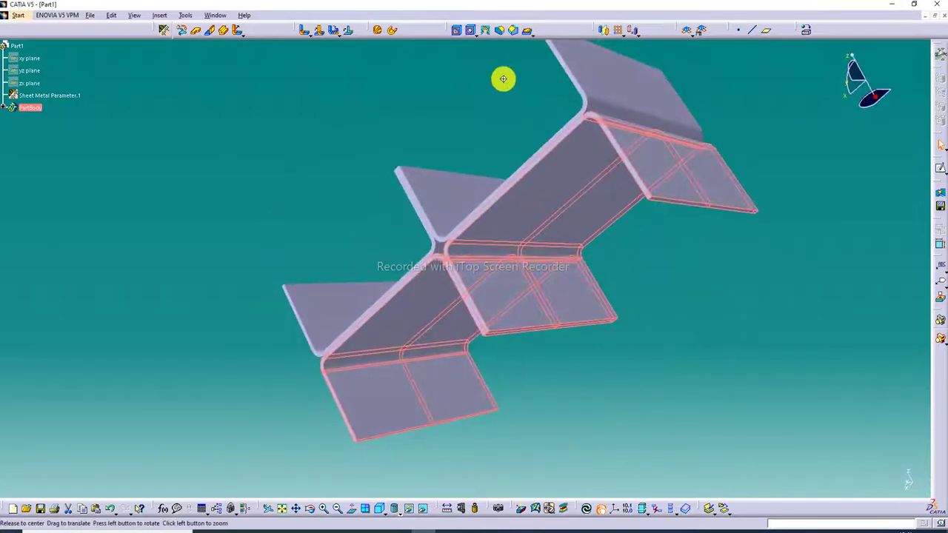
{"action": "middle_click_drag", "start_coordinate": [501, 79], "coordinate": [573, 171]}
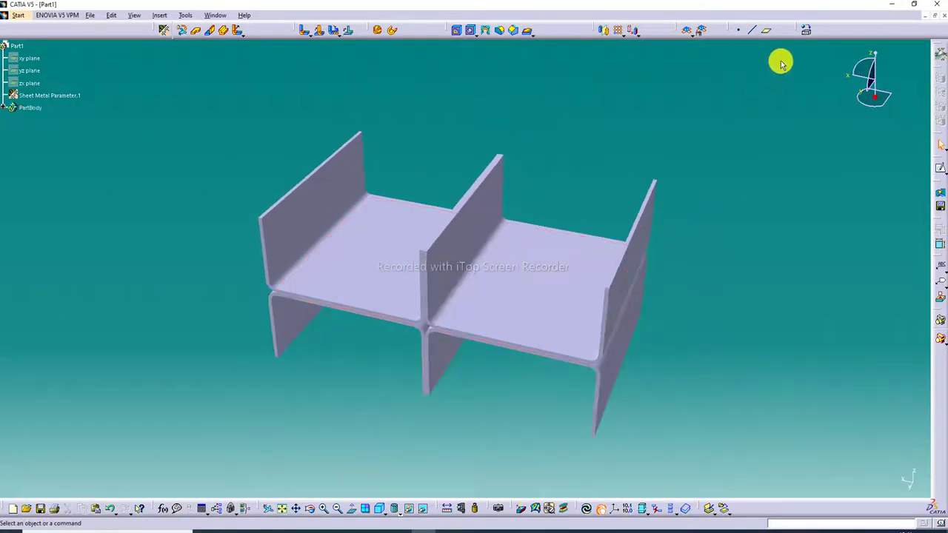
Apply the Steel material from the Metal family of the default material catalog to the part body.
{"action": "left_click", "coordinate": [806, 30]}
{"action": "left_click", "coordinate": [655, 378]}
{"action": "scroll", "coordinate": [655, 375], "scroll_direction": "down", "scroll_amount": 1}
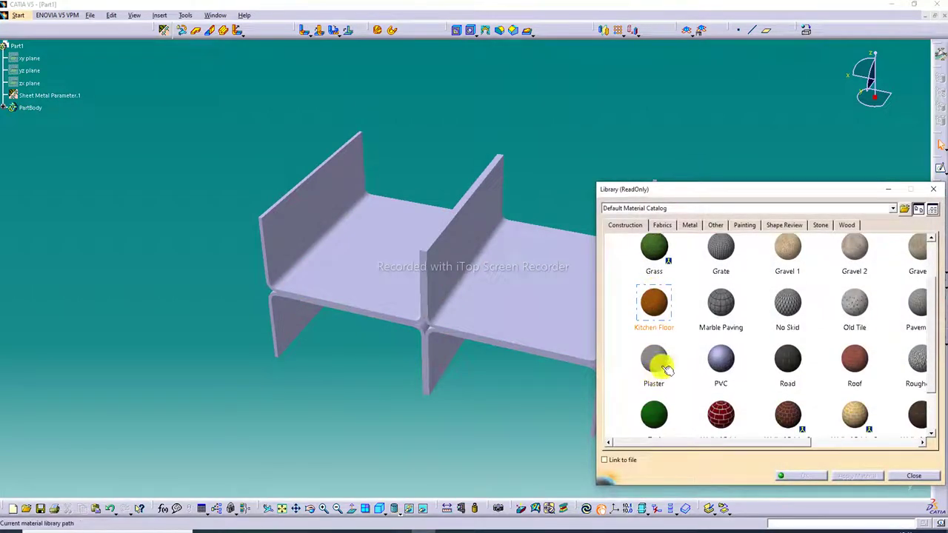
{"action": "left_click", "coordinate": [690, 224]}
{"action": "scroll", "coordinate": [654, 427], "scroll_direction": "down", "scroll_amount": 1}
{"action": "left_click", "coordinate": [658, 379]}
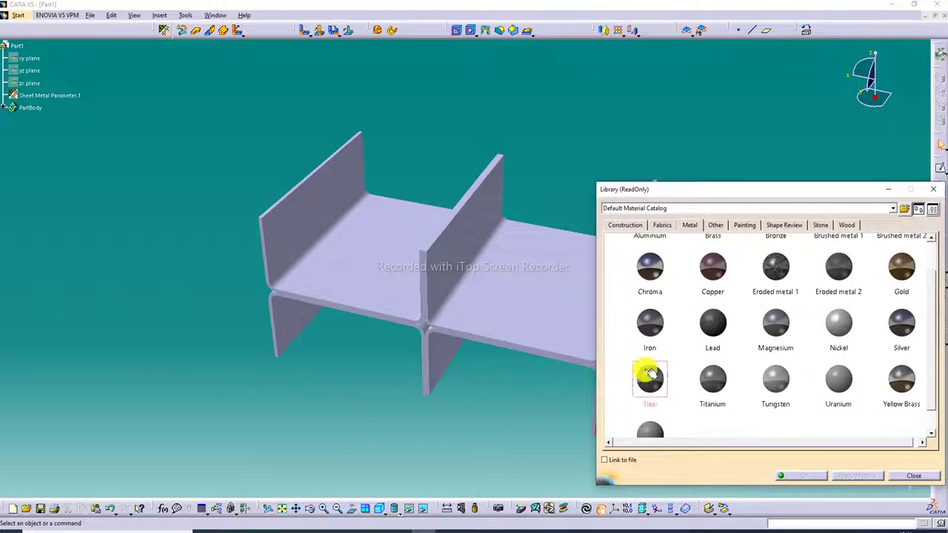
{"action": "left_click", "coordinate": [531, 310]}
{"action": "middle_click_drag", "start_coordinate": [531, 309], "coordinate": [434, 331]}
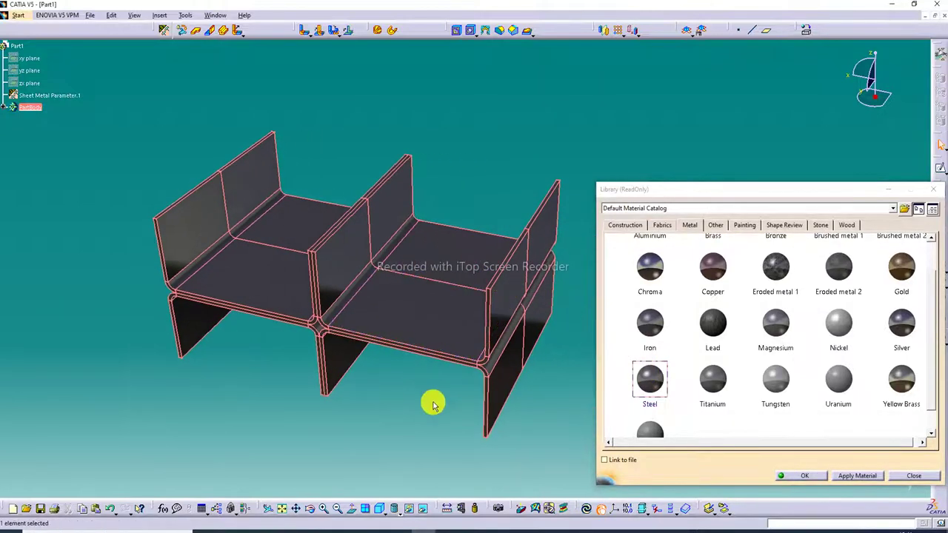
{"action": "left_click", "coordinate": [436, 402]}
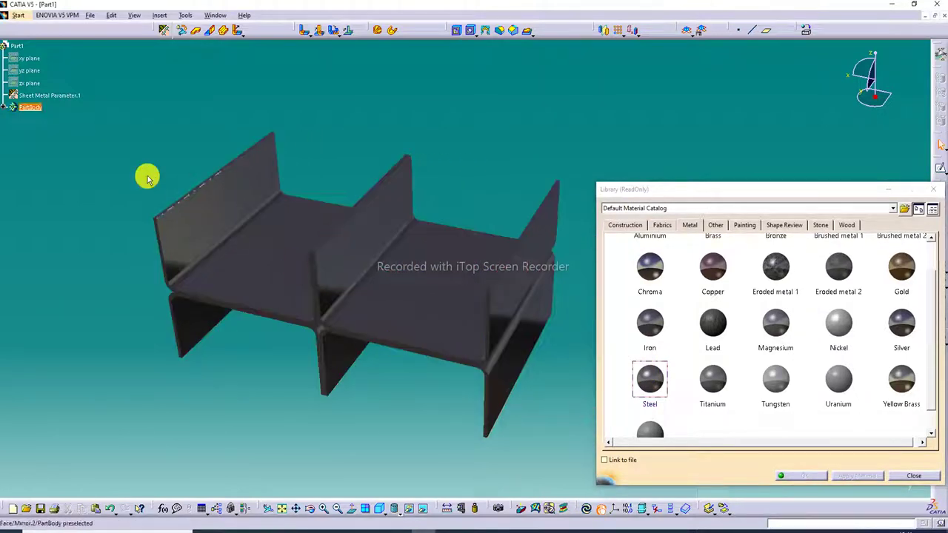
{"action": "left_click", "coordinate": [911, 482]}
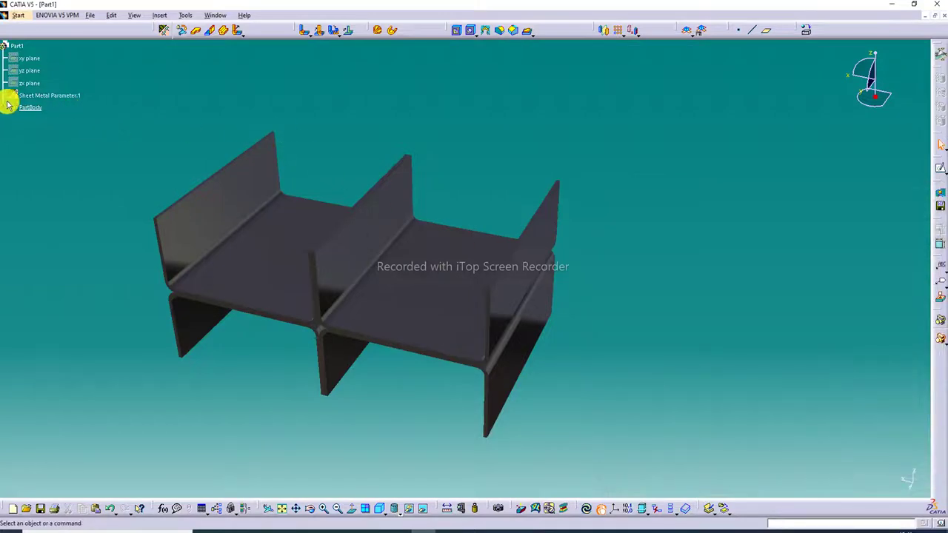
Expand the part body's features and view the Steel material's properties and the base wall's definition.
{"action": "left_click", "coordinate": [4, 107]}
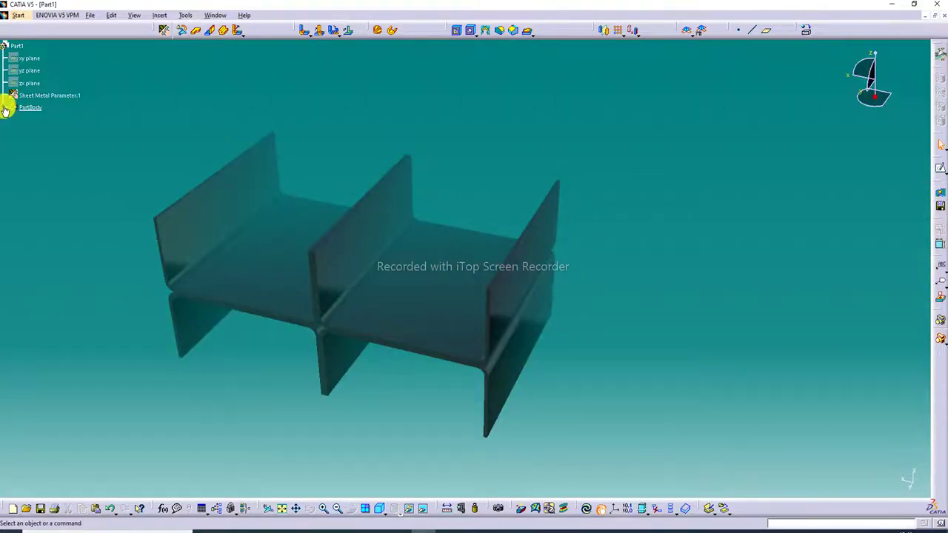
{"action": "left_click", "coordinate": [5, 110]}
{"action": "left_click", "coordinate": [9, 106]}
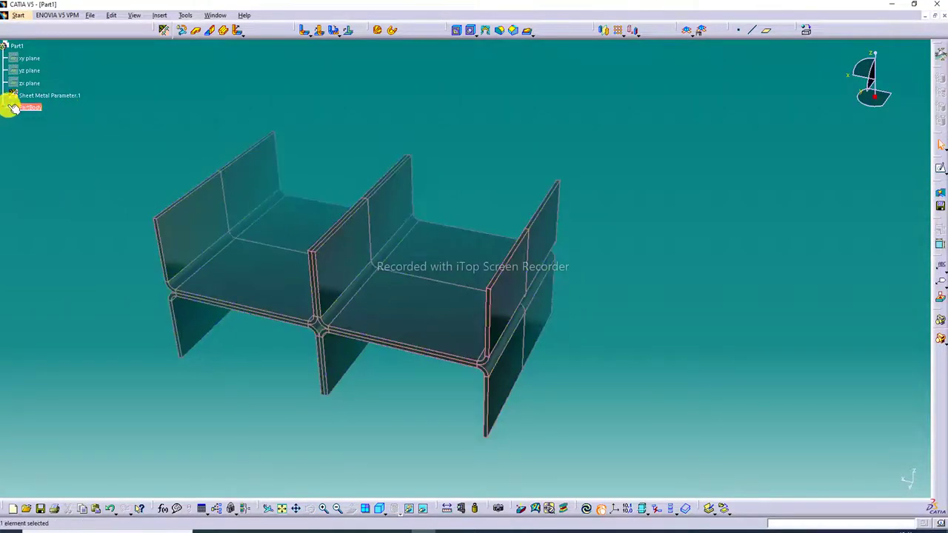
{"action": "left_click", "coordinate": [8, 107]}
{"action": "left_click", "coordinate": [5, 109]}
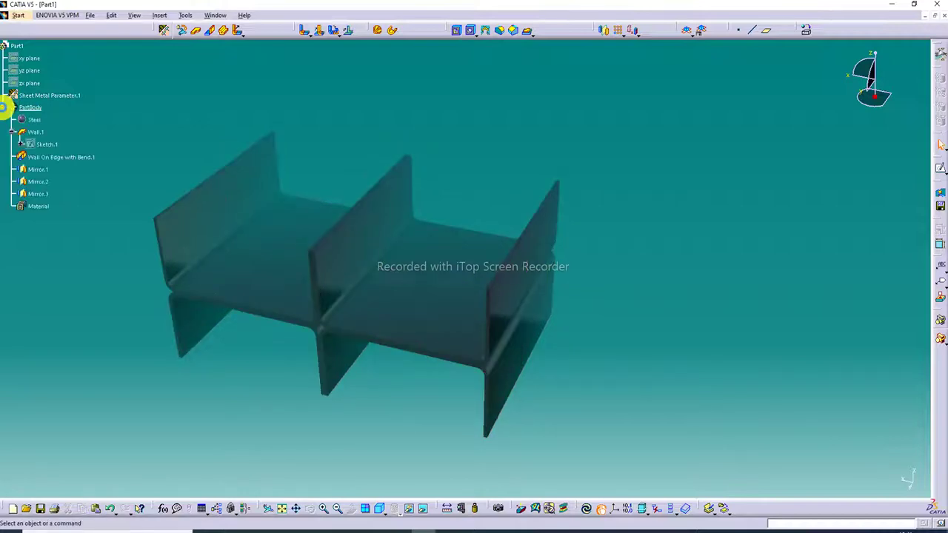
{"action": "double_click", "coordinate": [24, 120]}
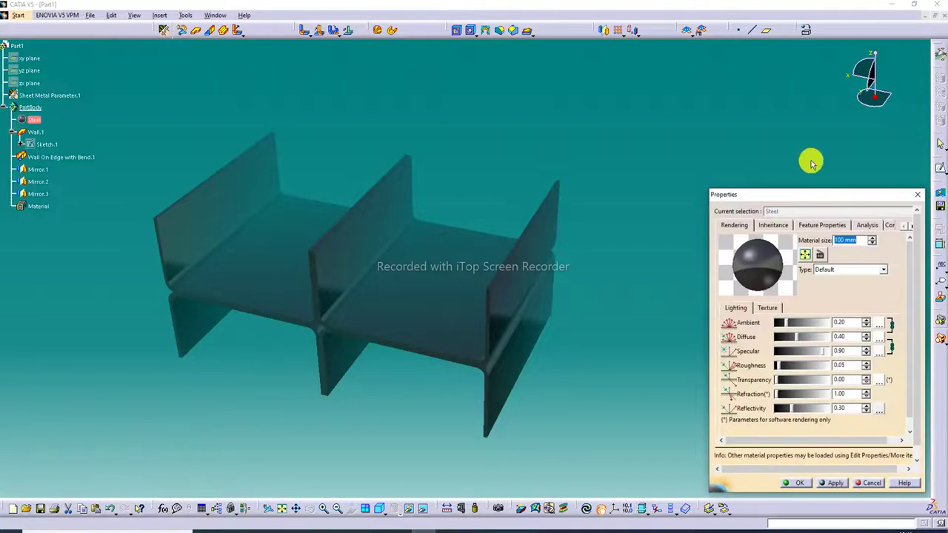
{"action": "left_click", "coordinate": [920, 195]}
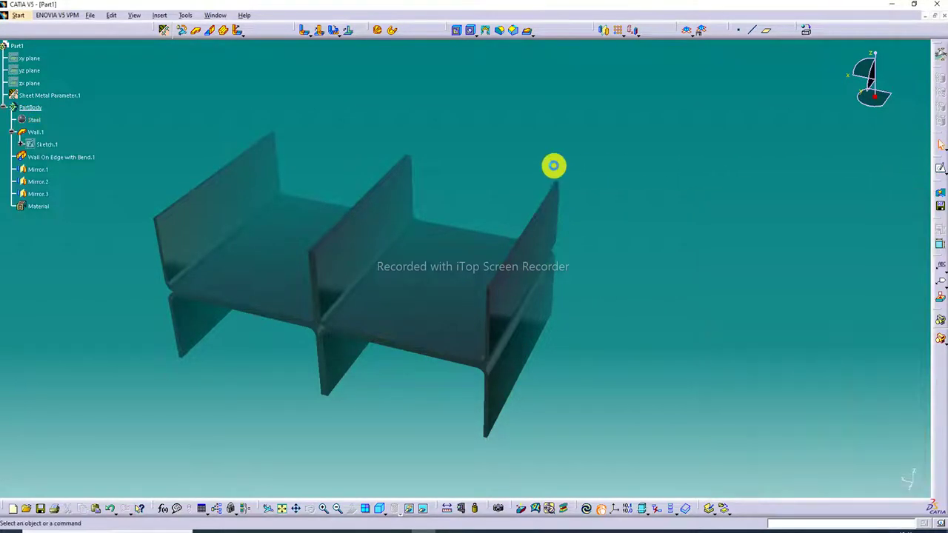
{"action": "double_click", "coordinate": [30, 132]}
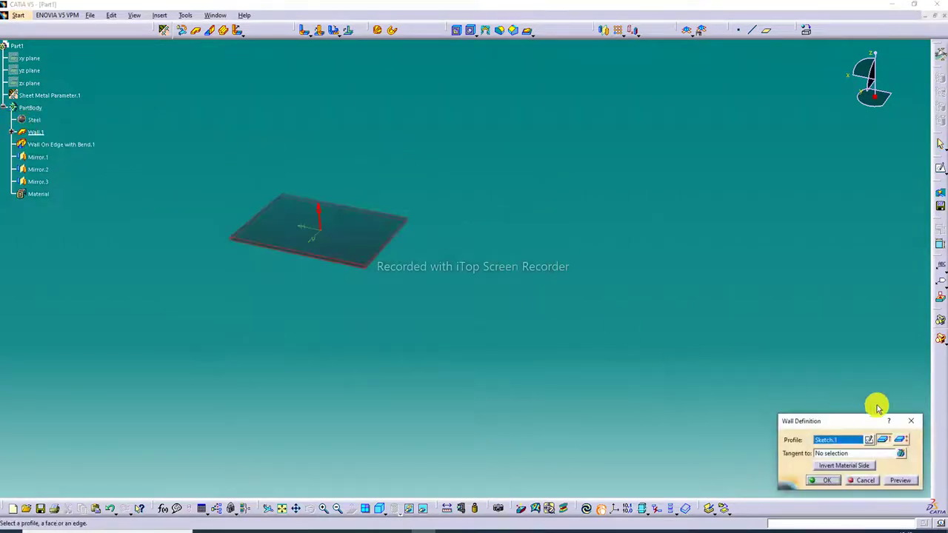
{"action": "left_click", "coordinate": [915, 423]}
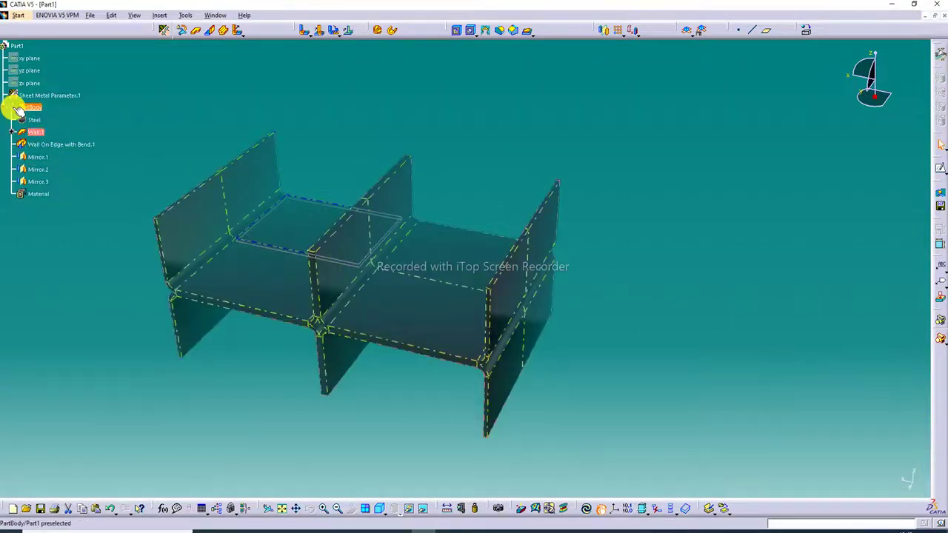
Restore the dimmed model to its normal active display with the part body's features expanded in the tree.
{"action": "left_click", "coordinate": [12, 107]}
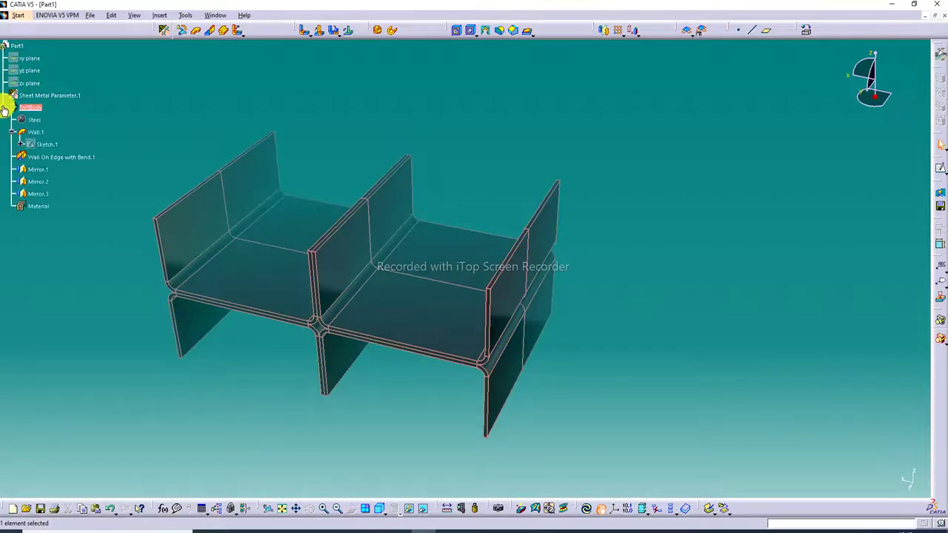
{"action": "left_click", "coordinate": [11, 104]}
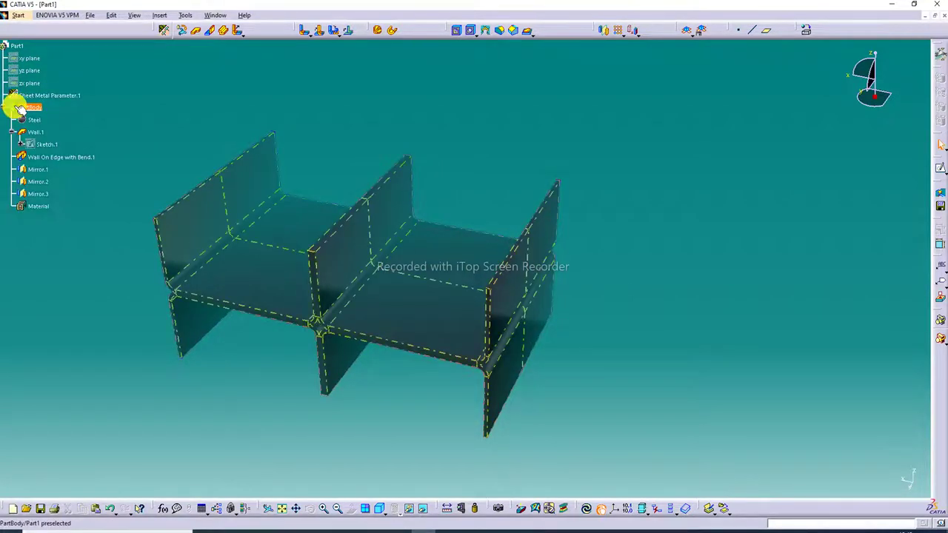
{"action": "left_click", "coordinate": [20, 108]}
{"action": "left_click", "coordinate": [13, 108]}
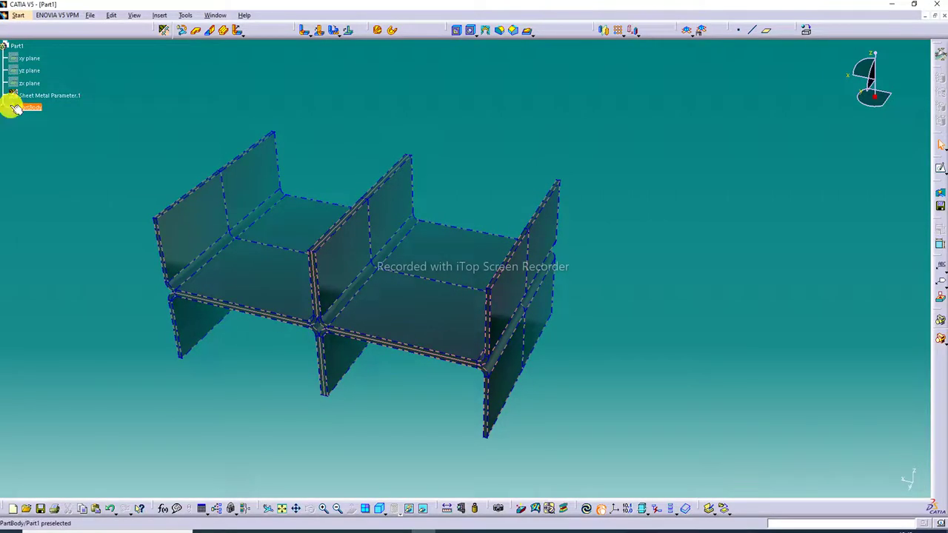
{"action": "left_click", "coordinate": [14, 107]}
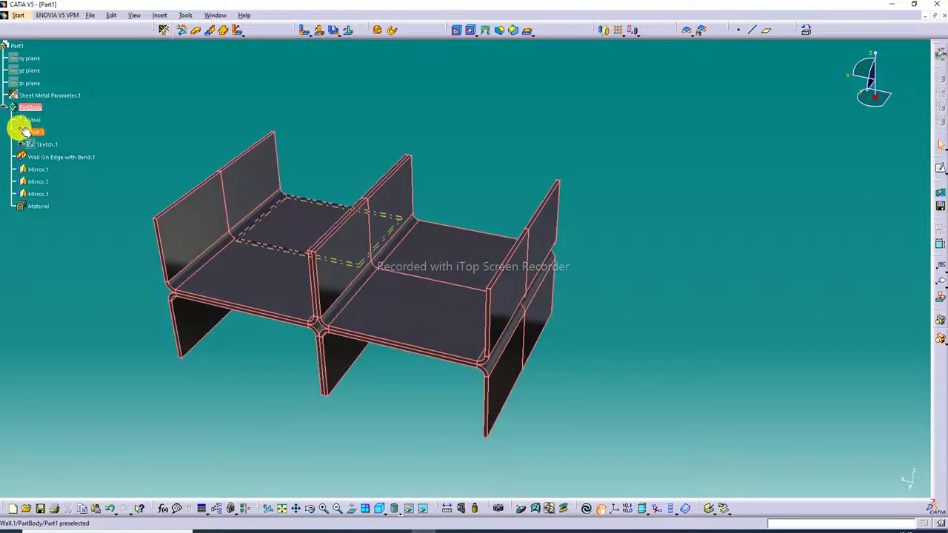
{"action": "left_click", "coordinate": [389, 133]}
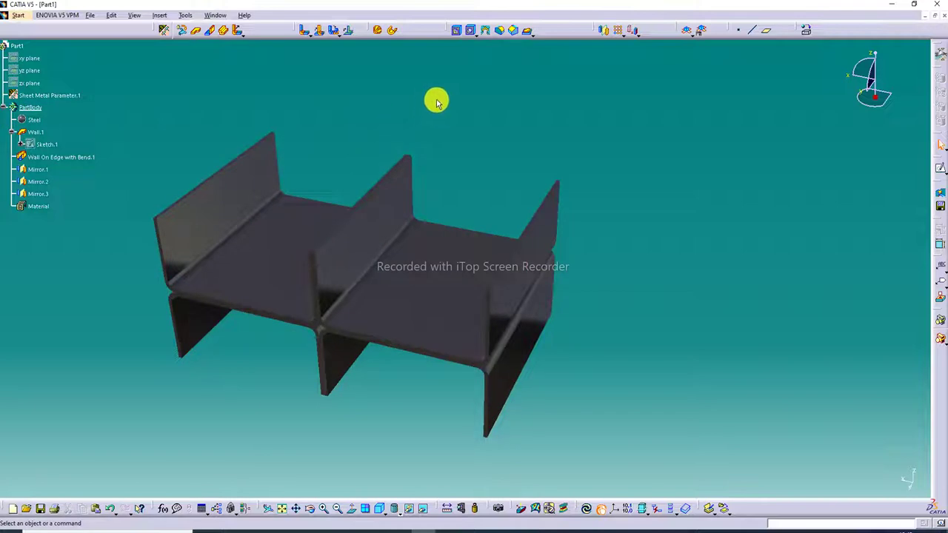
{"action": "middle_click_drag", "start_coordinate": [371, 212], "coordinate": [390, 219]}
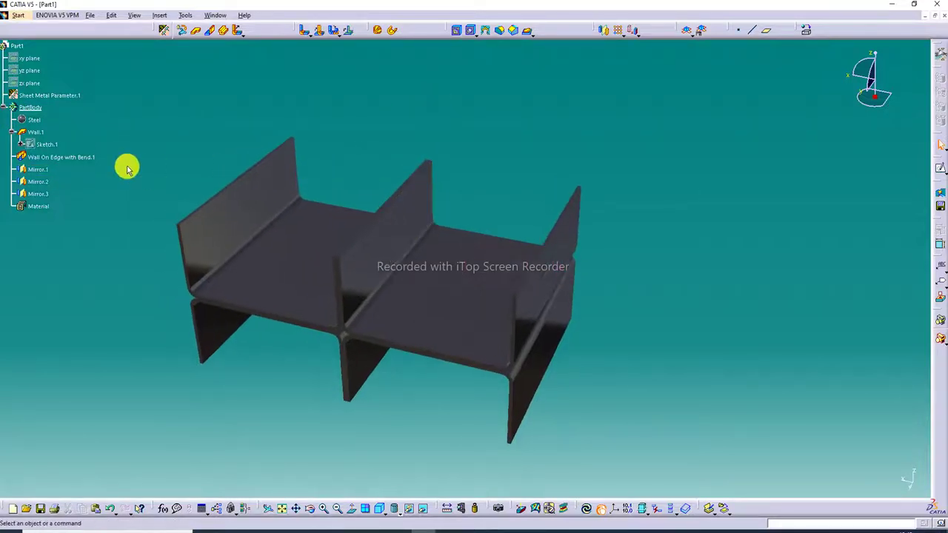
Set the Steel material's reflectivity to 1.00 and assign the predefined Loft environment as its reflection.
{"action": "double_click", "coordinate": [30, 120]}
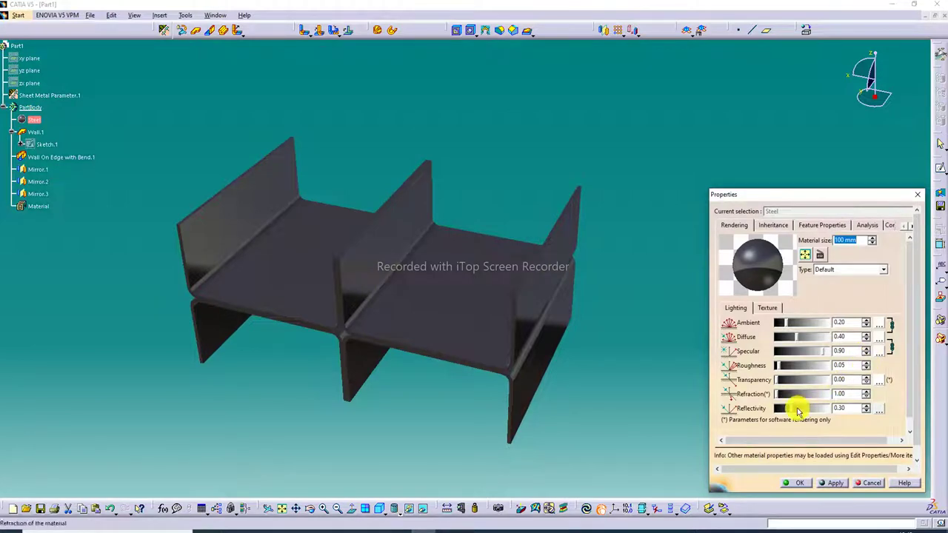
{"action": "left_click_drag", "start_coordinate": [794, 410], "coordinate": [839, 413]}
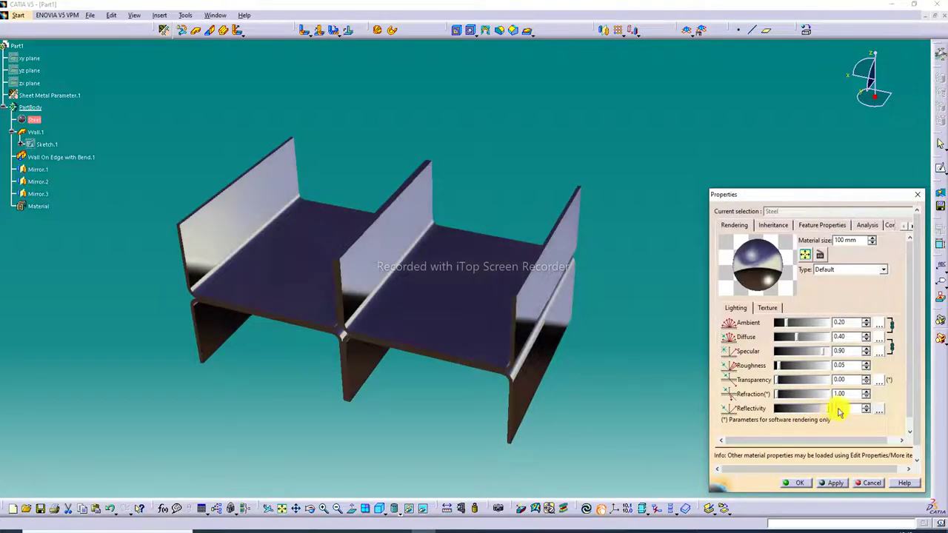
{"action": "left_click", "coordinate": [877, 410]}
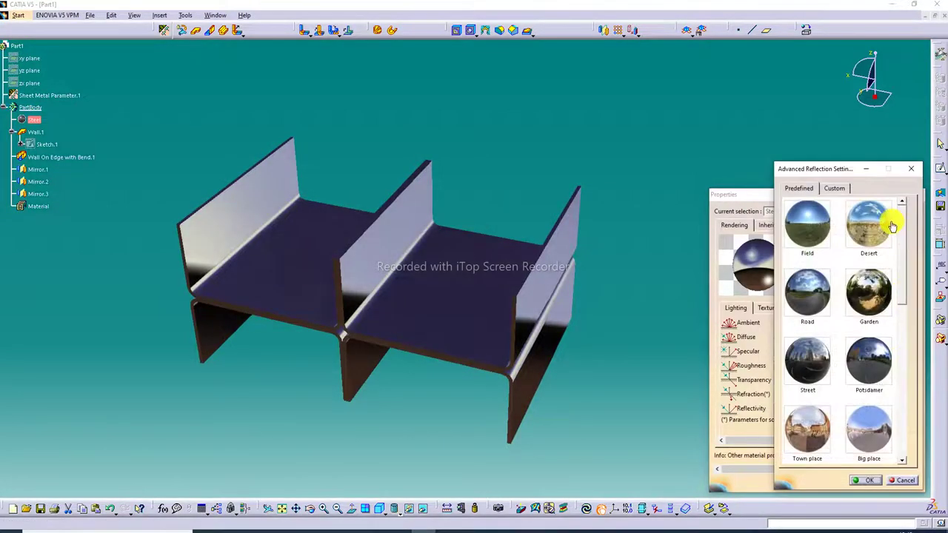
{"action": "scroll", "coordinate": [869, 366], "scroll_direction": "down", "scroll_amount": 1}
{"action": "left_click", "coordinate": [869, 386]}
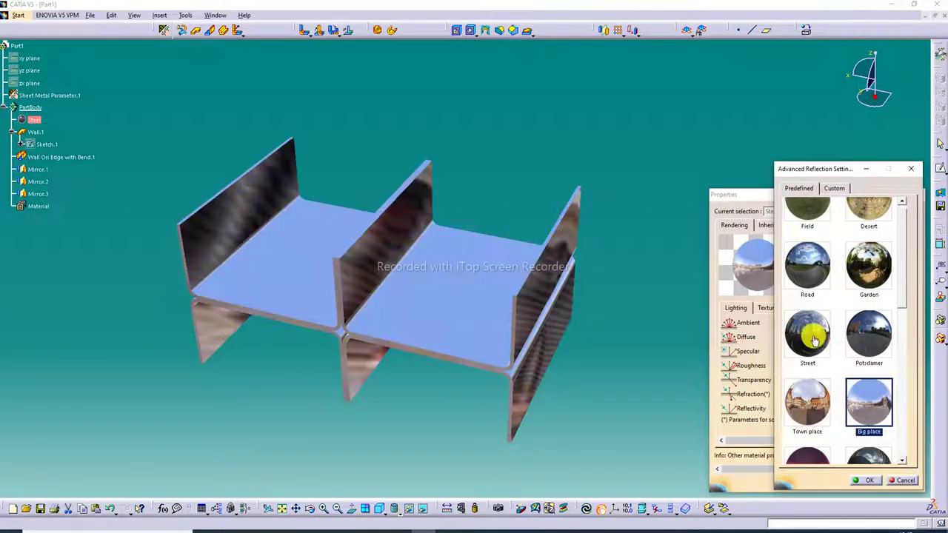
{"action": "scroll", "coordinate": [817, 359], "scroll_direction": "down", "scroll_amount": 3}
{"action": "left_click", "coordinate": [817, 358]}
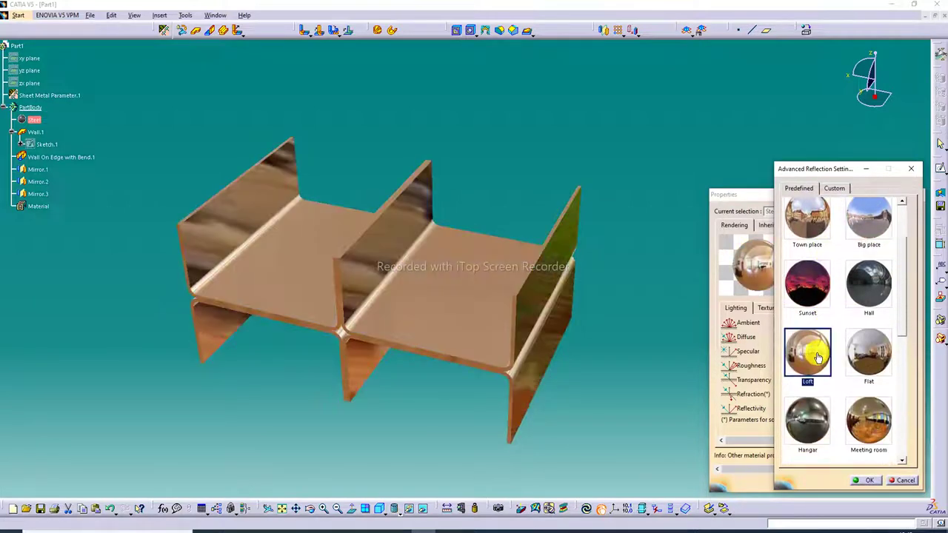
{"action": "left_click", "coordinate": [864, 481]}
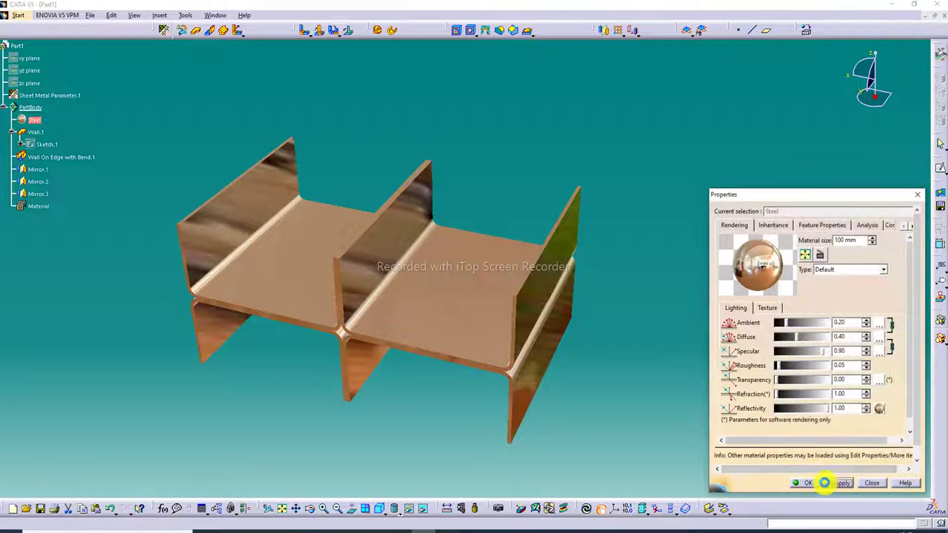
Accept the edited reflective rendering properties of the Steel material.
{"action": "left_click", "coordinate": [809, 483]}
Round one free corner of an outer end wall with a Corner of 15 mm radius.
{"action": "middle_click_drag", "start_coordinate": [518, 265], "coordinate": [660, 280]}
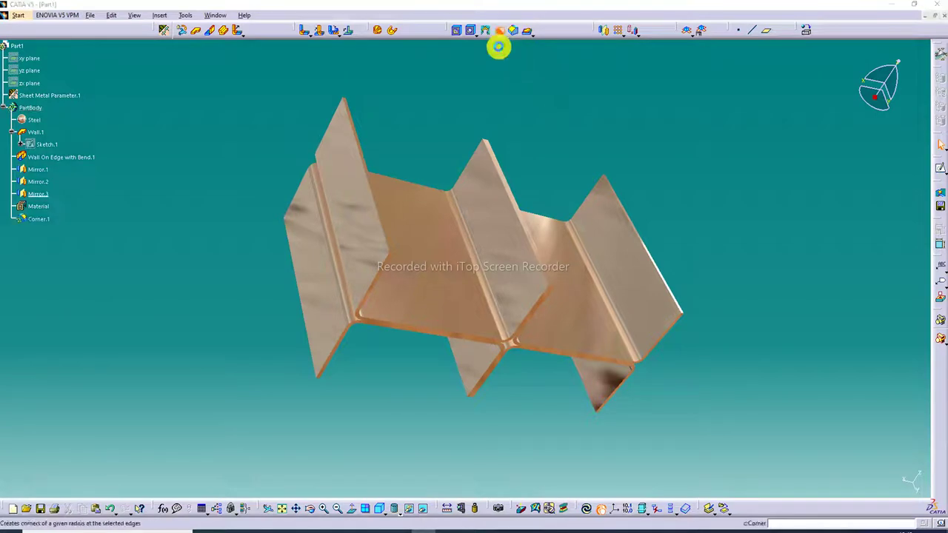
{"action": "left_click", "coordinate": [499, 37]}
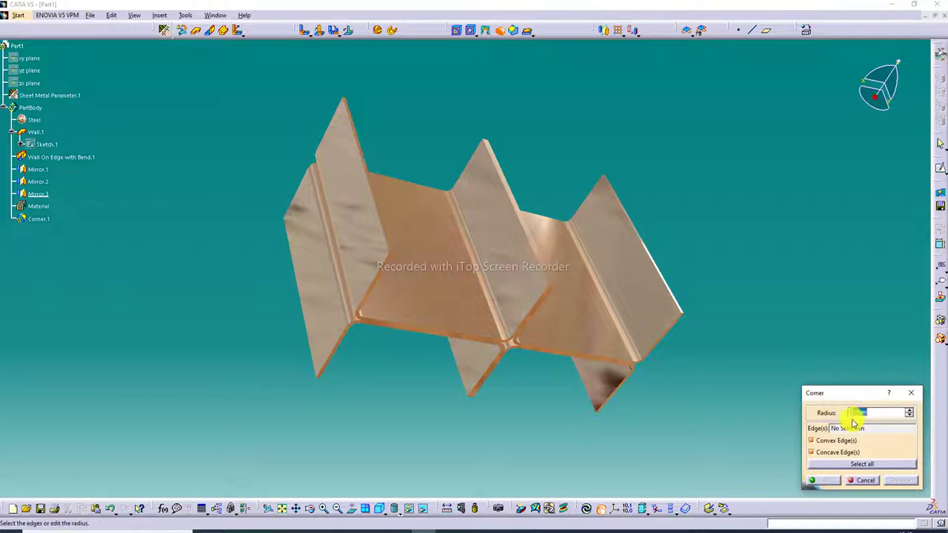
{"action": "left_click", "coordinate": [910, 410]}
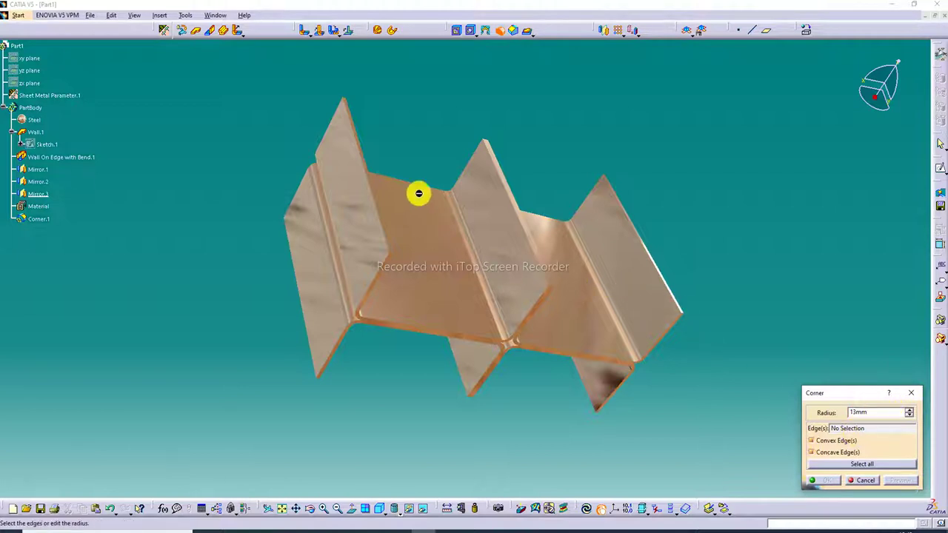
{"action": "middle_click_drag", "start_coordinate": [404, 173], "coordinate": [348, 290]}
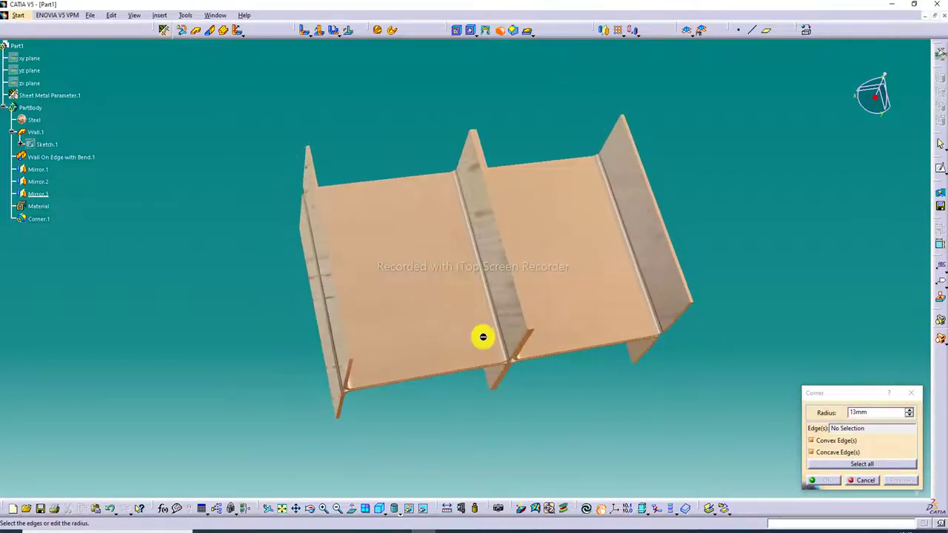
{"action": "middle_click_drag", "start_coordinate": [520, 398], "coordinate": [381, 296], "text": "ctrl"}
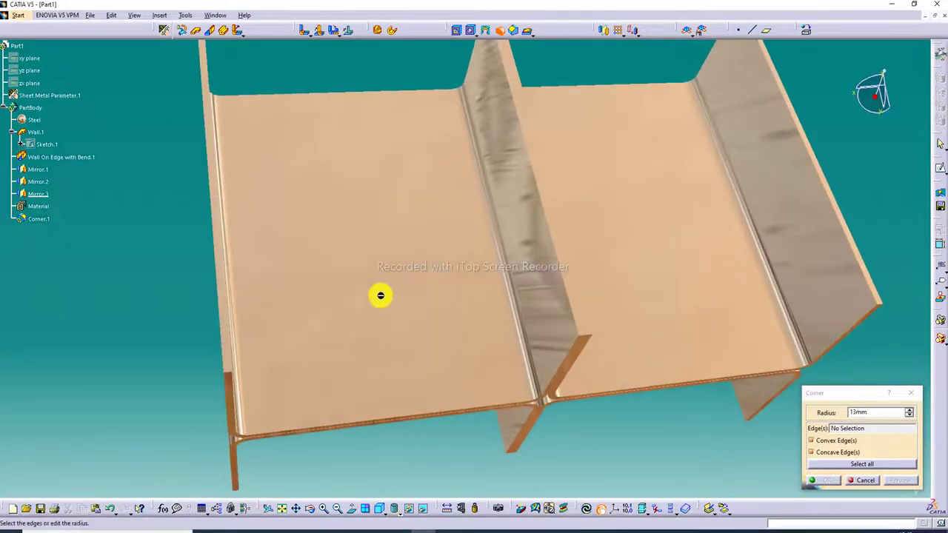
{"action": "left_click", "coordinate": [231, 374]}
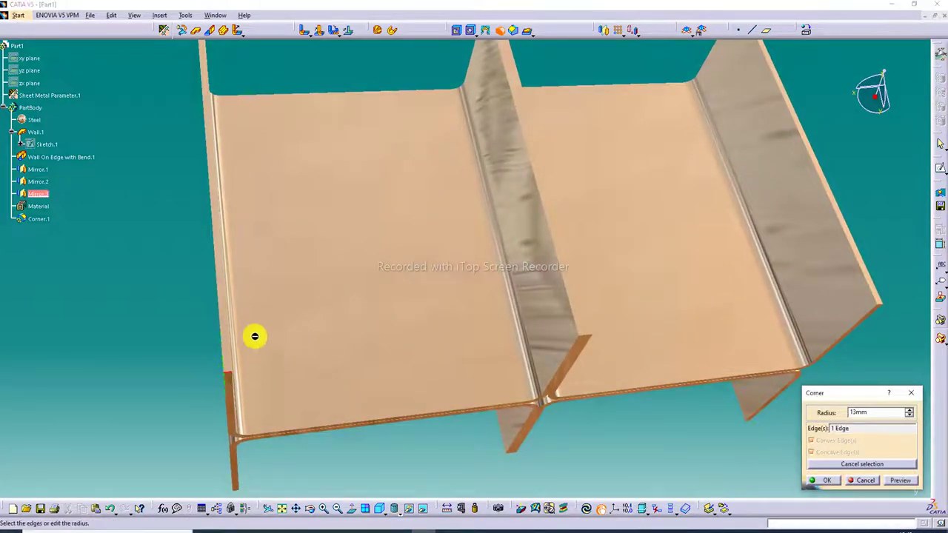
{"action": "middle_click_drag", "start_coordinate": [274, 361], "coordinate": [207, 339]}
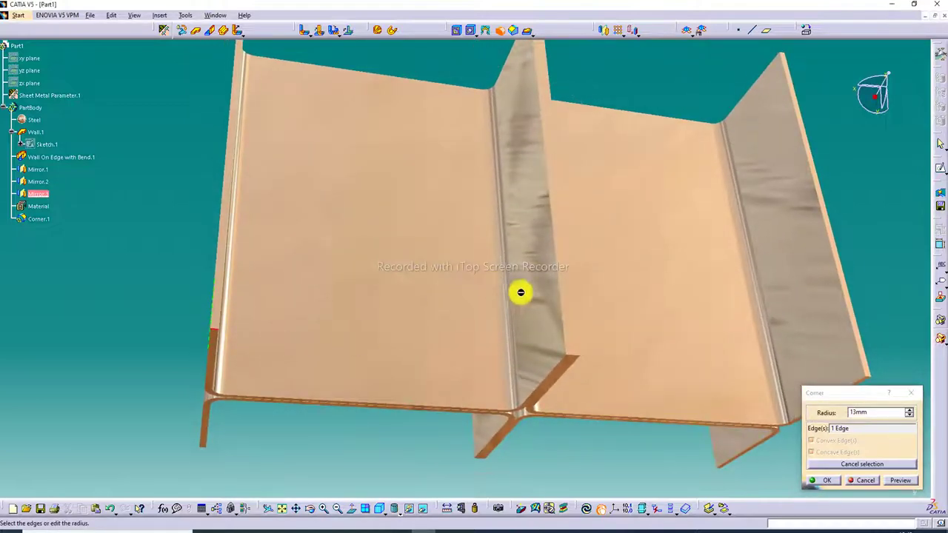
{"action": "middle_click_drag", "start_coordinate": [597, 269], "coordinate": [383, 213]}
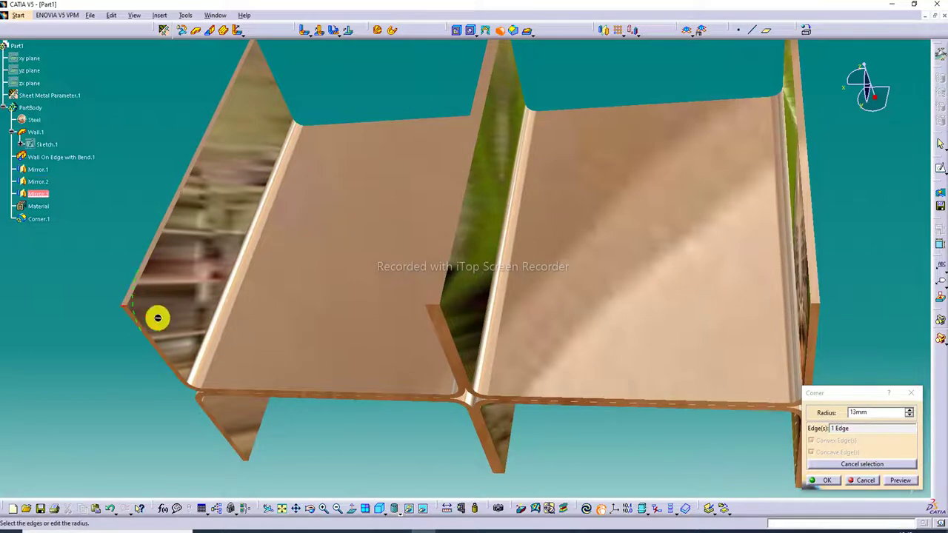
{"action": "left_click", "coordinate": [911, 412]}
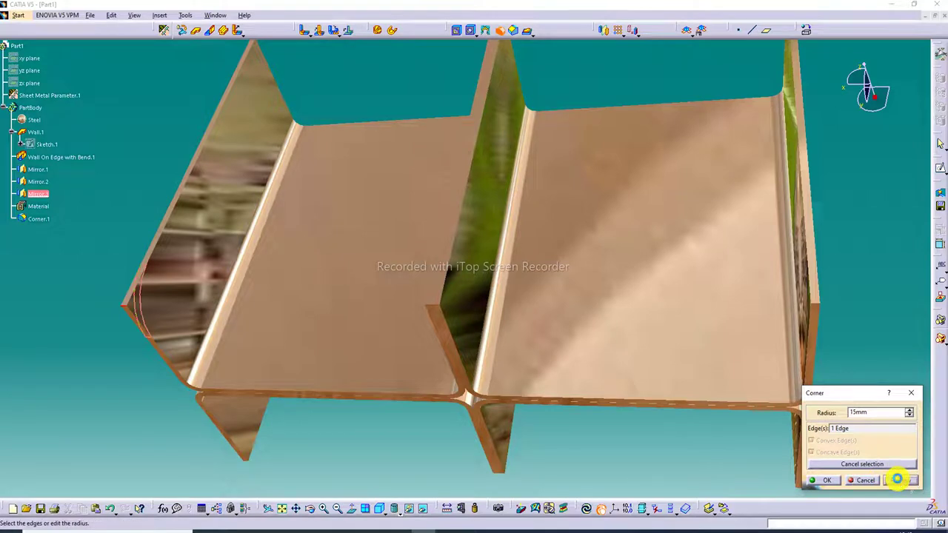
{"action": "left_click", "coordinate": [823, 481]}
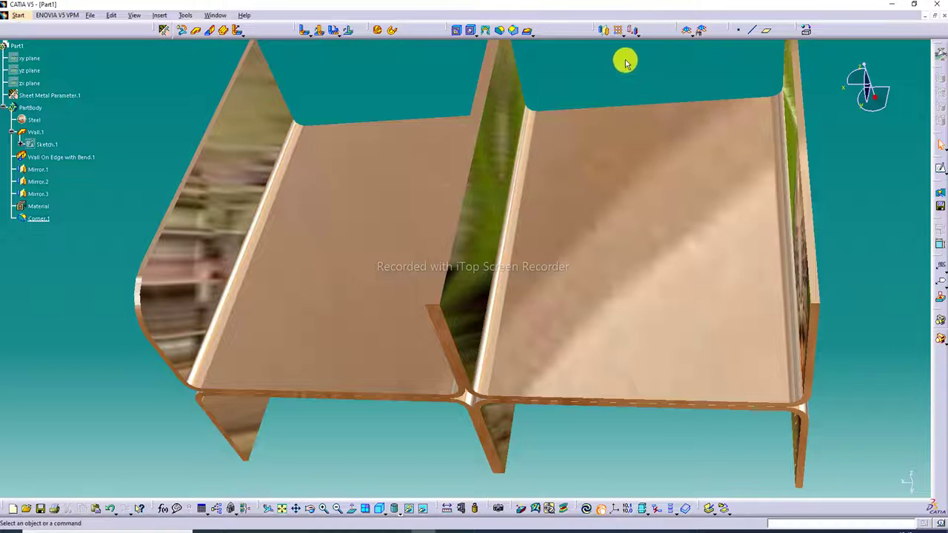
Round the remaining free corners of the three walls on the same side of the base with a 15 mm Corner.
{"action": "left_click", "coordinate": [500, 30]}
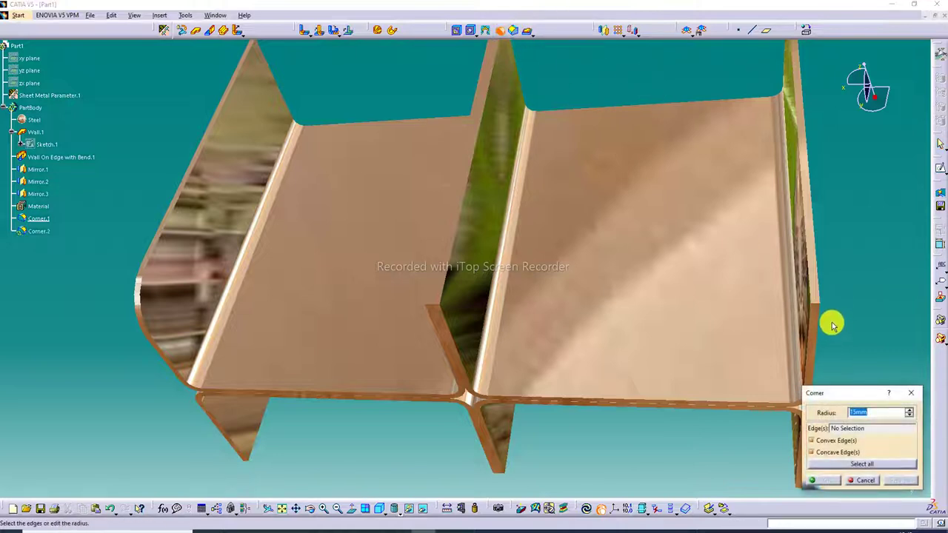
{"action": "left_click", "coordinate": [816, 305]}
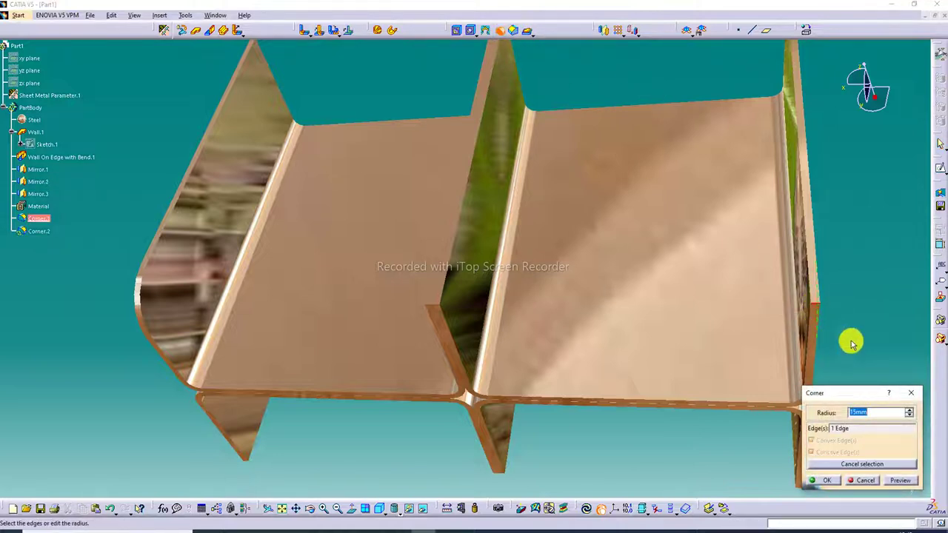
{"action": "middle_click_drag", "start_coordinate": [852, 328], "coordinate": [629, 235]}
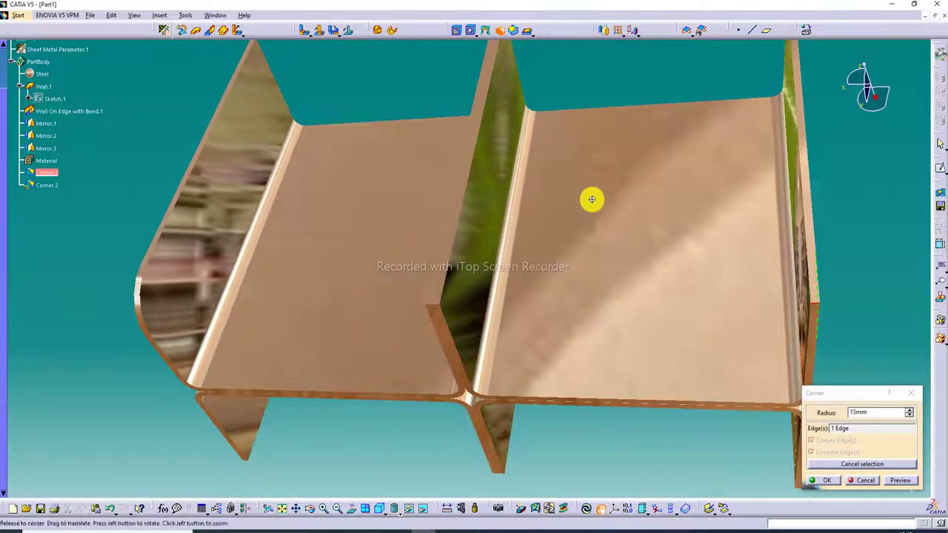
{"action": "middle_click_drag", "start_coordinate": [590, 199], "coordinate": [677, 220]}
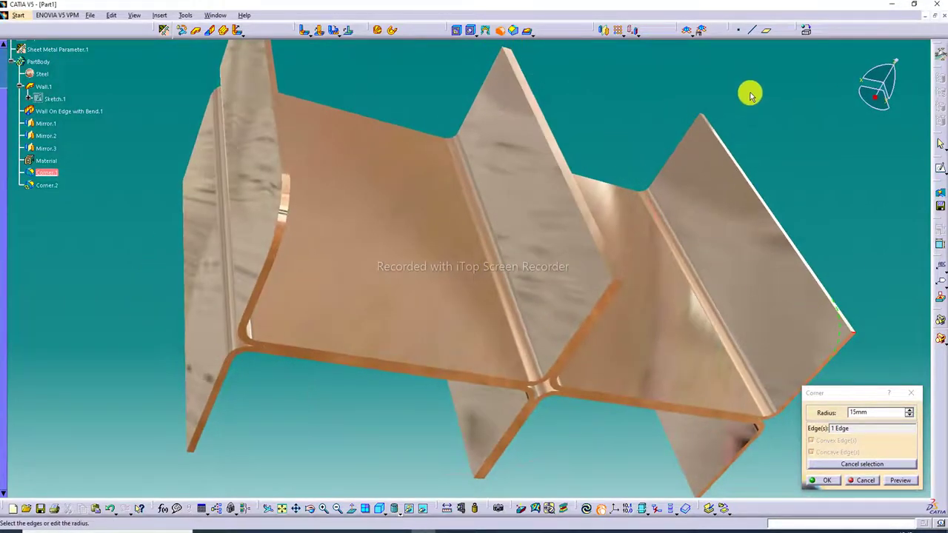
{"action": "left_click", "coordinate": [707, 117]}
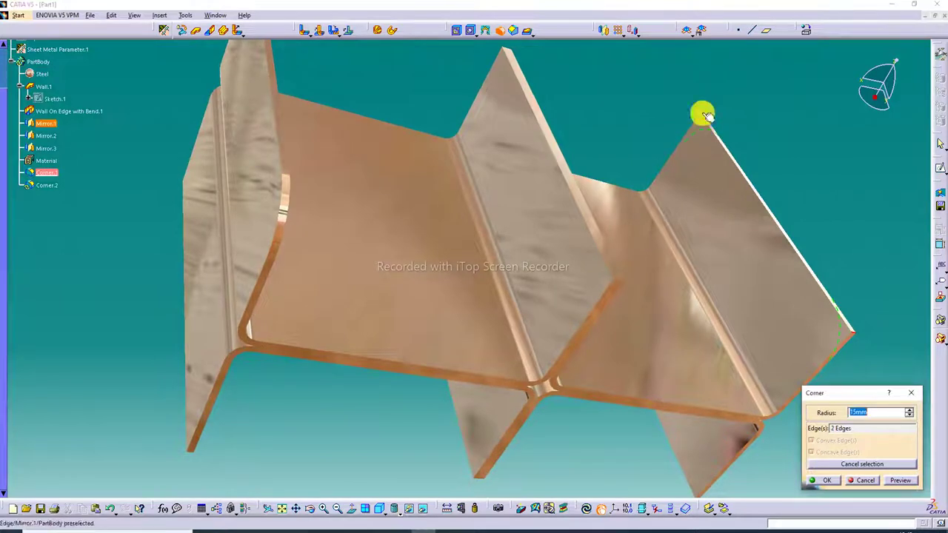
{"action": "left_click", "coordinate": [617, 282]}
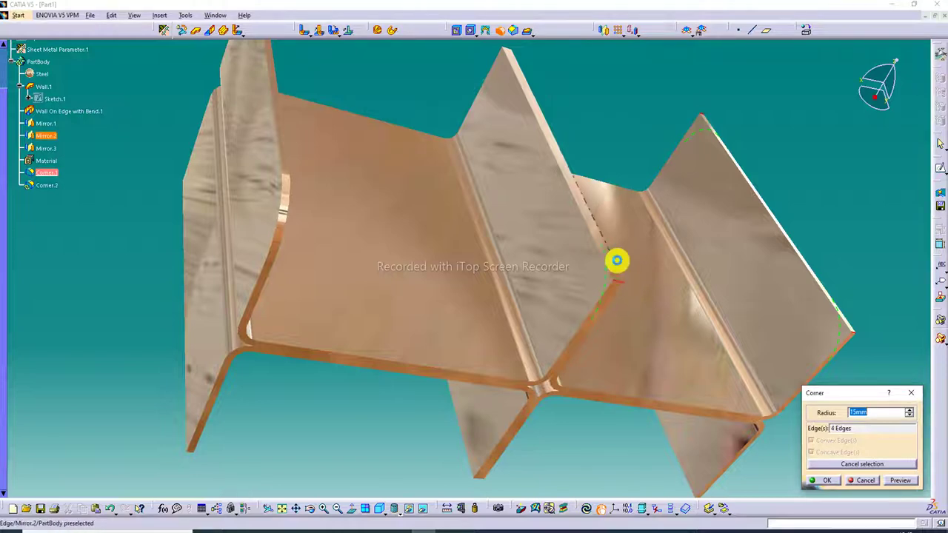
{"action": "middle_click_drag", "start_coordinate": [558, 60], "coordinate": [546, 79]}
{"action": "middle_click_drag", "start_coordinate": [561, 26], "coordinate": [485, 180]}
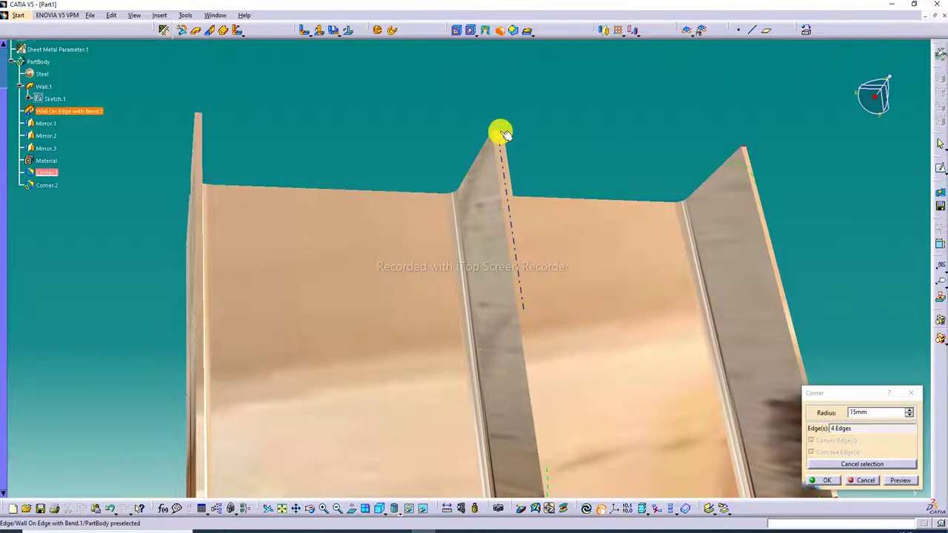
{"action": "left_click", "coordinate": [503, 134]}
{"action": "left_click", "coordinate": [495, 131]}
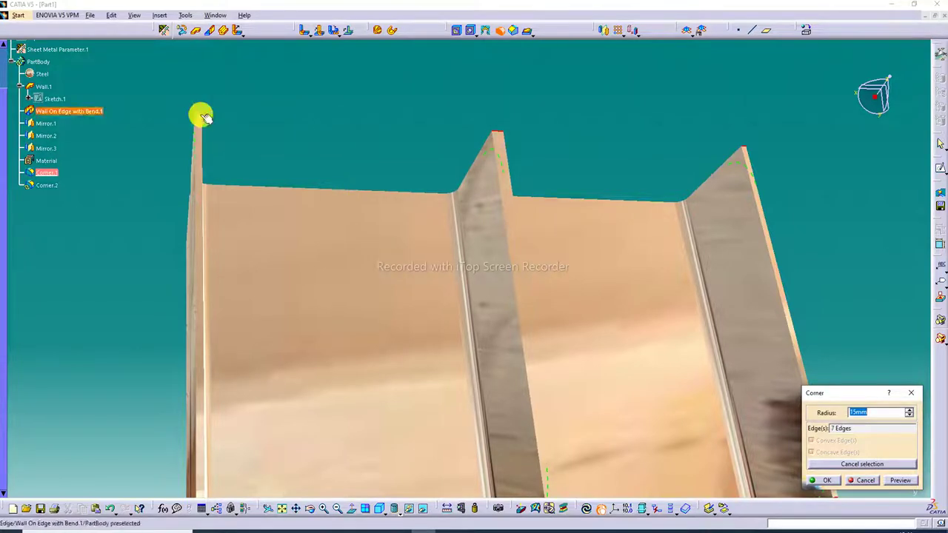
{"action": "left_click", "coordinate": [824, 481]}
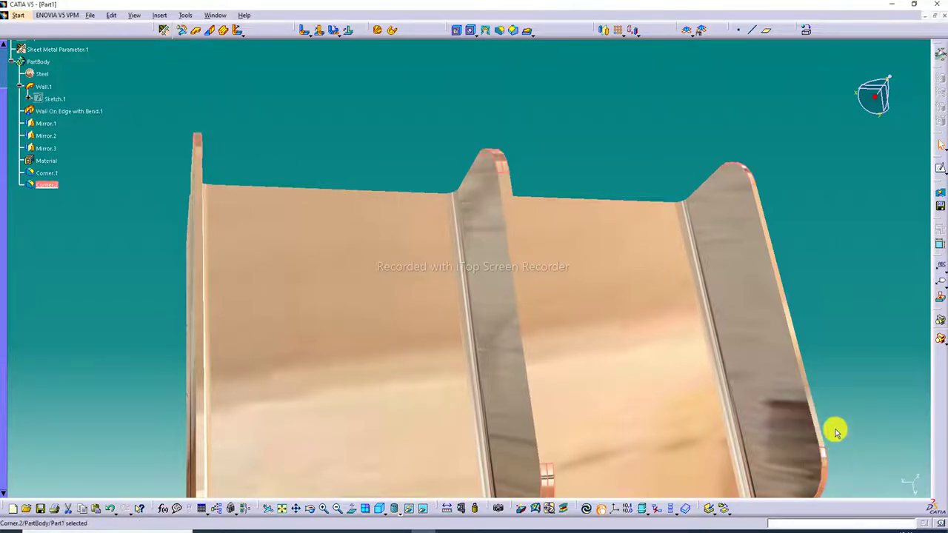
Examine the rounded wall corners from several sides and view the opposite walls that still have square corners.
{"action": "middle_click_drag", "start_coordinate": [592, 313], "coordinate": [548, 125]}
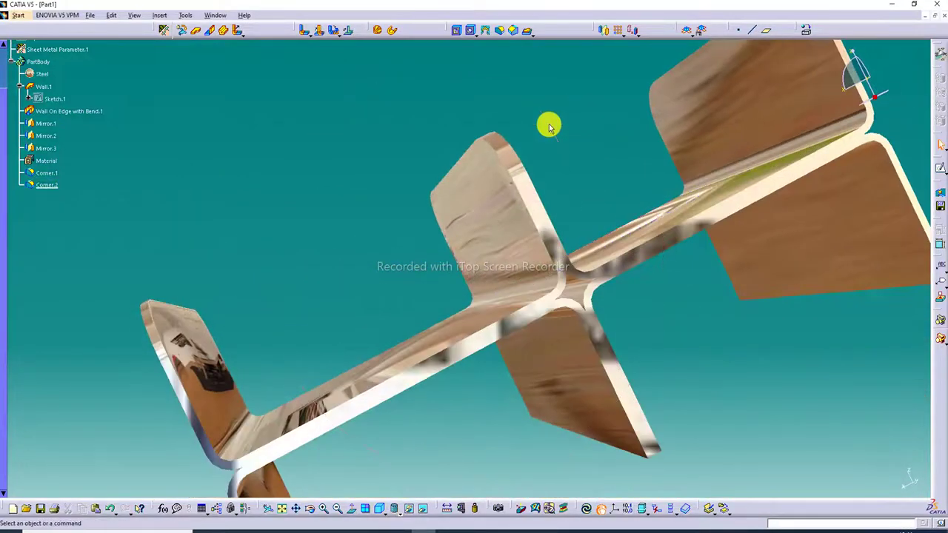
{"action": "middle_click_drag", "start_coordinate": [623, 302], "coordinate": [543, 21]}
{"action": "middle_click_drag", "start_coordinate": [576, 149], "coordinate": [511, 269]}
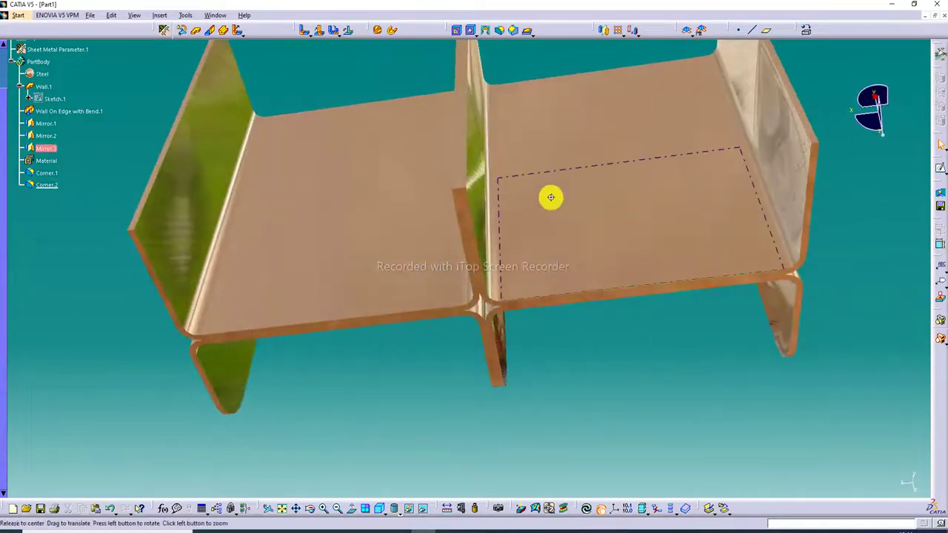
{"action": "middle_click_drag", "start_coordinate": [550, 197], "coordinate": [568, 294]}
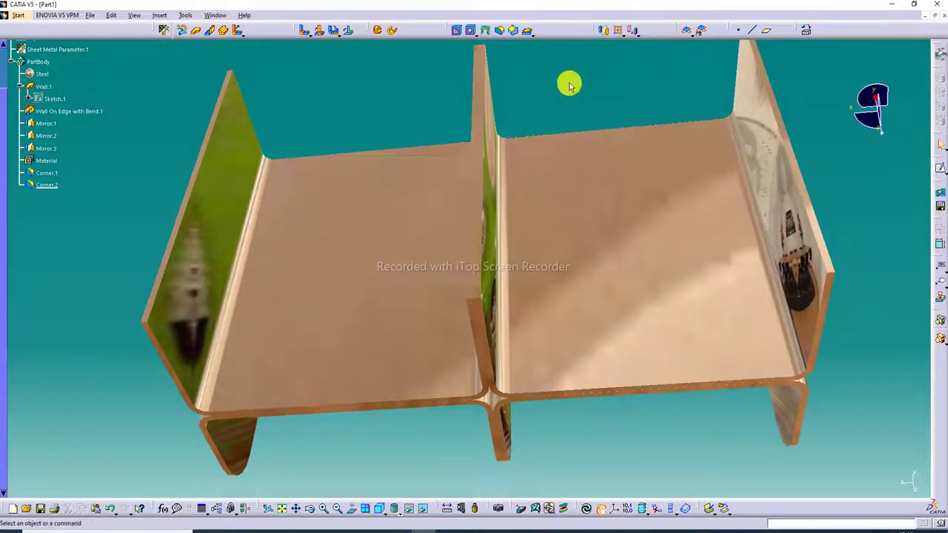
{"action": "left_click", "coordinate": [377, 510]}
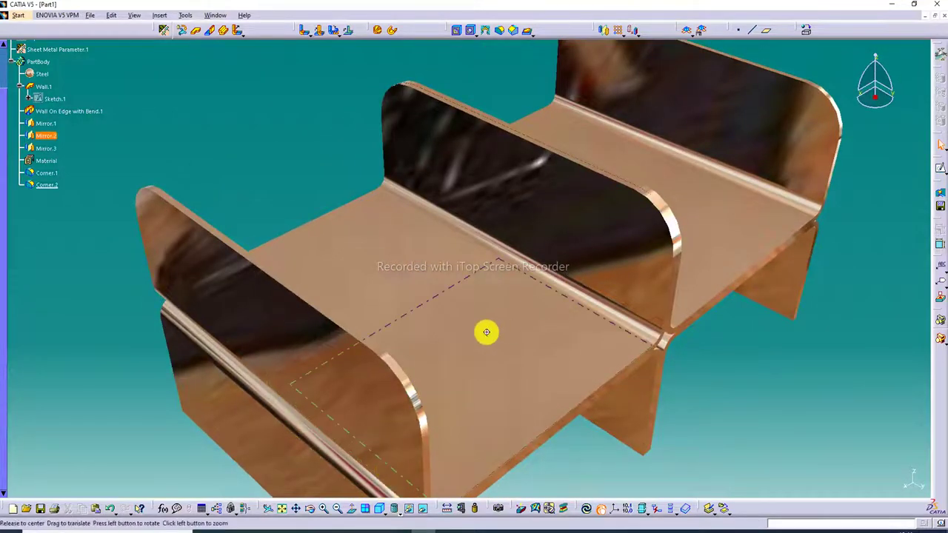
{"action": "middle_click_drag", "start_coordinate": [486, 332], "coordinate": [616, 34]}
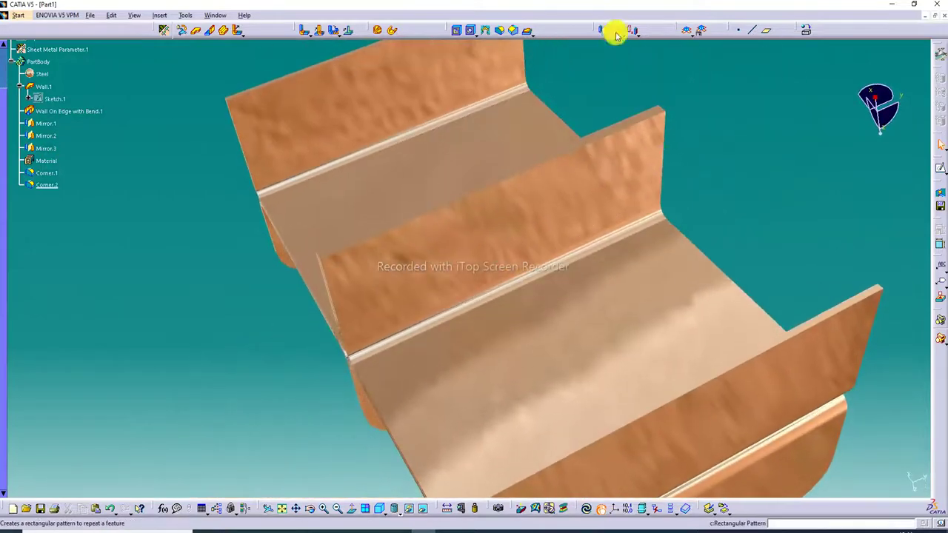
{"action": "middle_click_drag", "start_coordinate": [649, 303], "coordinate": [756, 101]}
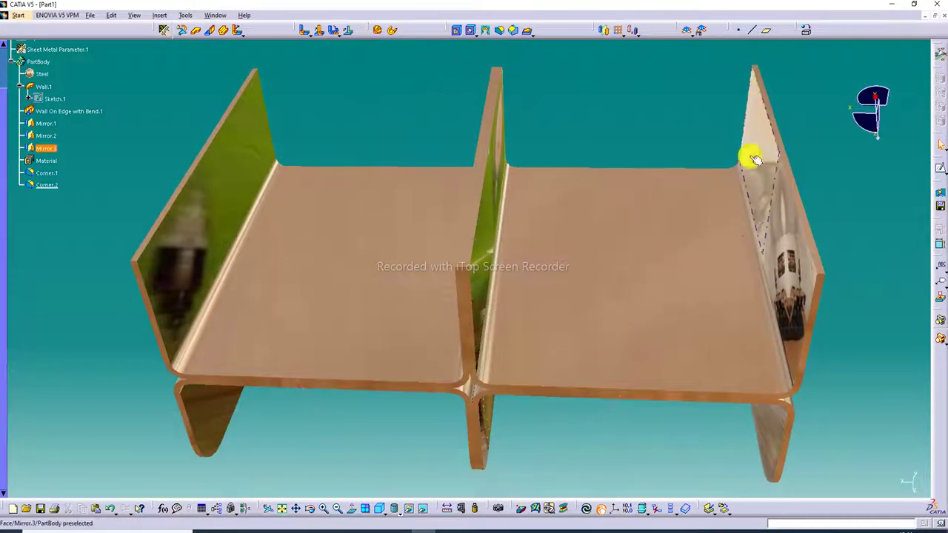
{"action": "middle_click_drag", "start_coordinate": [741, 203], "coordinate": [694, 197]}
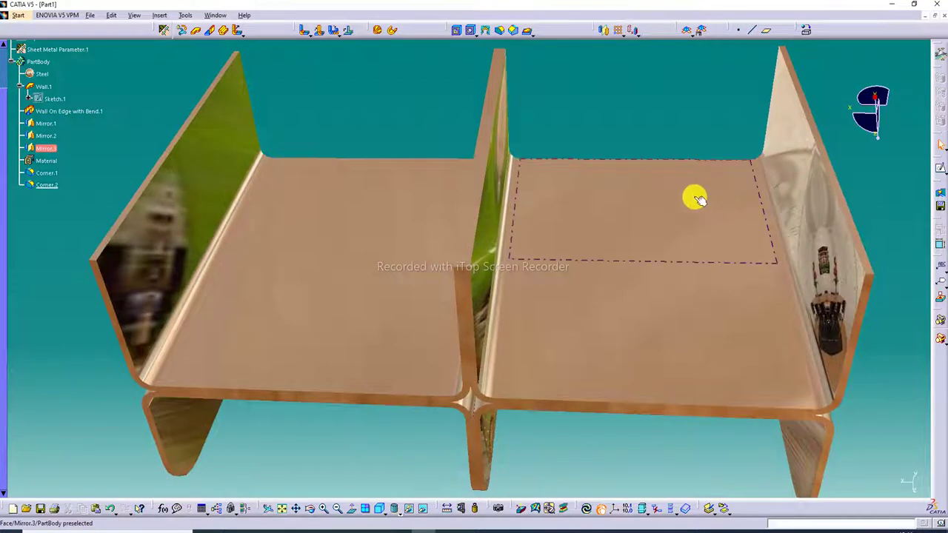
Begin a Length1/Length2 chamfer on the front free corner of the outer end wall on the square-cornered side.
{"action": "left_click", "coordinate": [514, 30]}
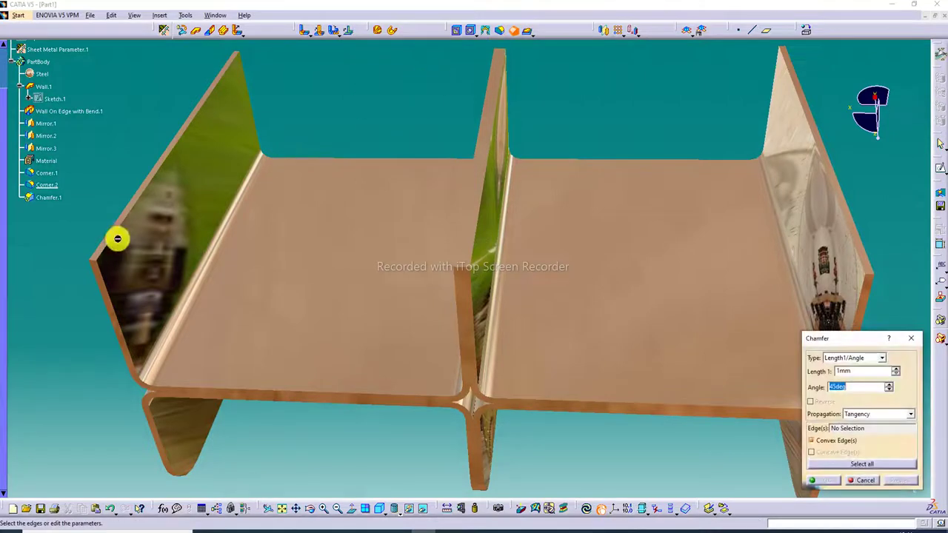
{"action": "left_click", "coordinate": [94, 264]}
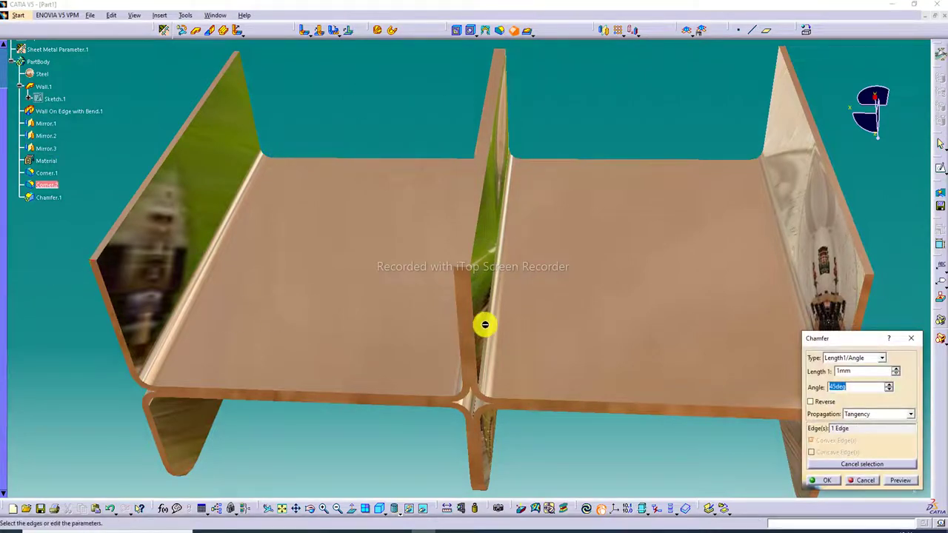
{"action": "left_click", "coordinate": [852, 359]}
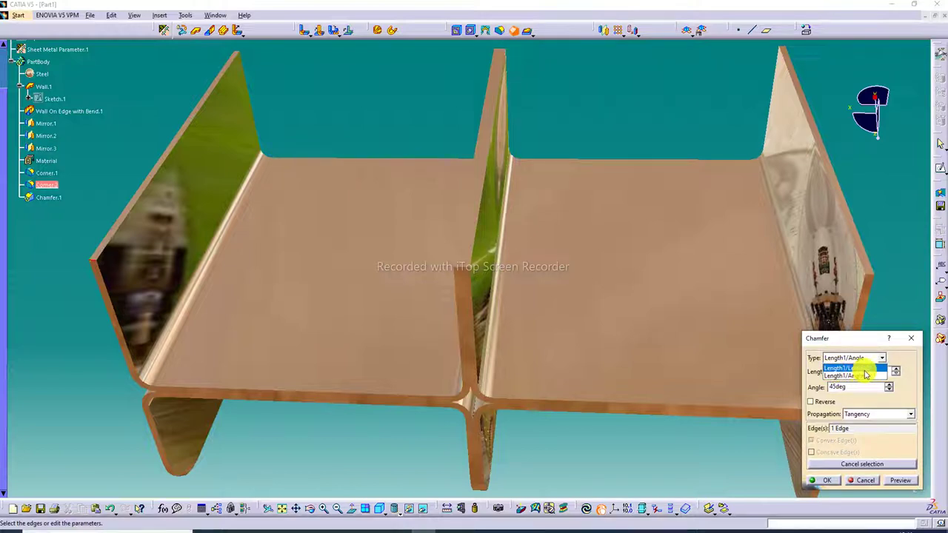
{"action": "left_click", "coordinate": [860, 368]}
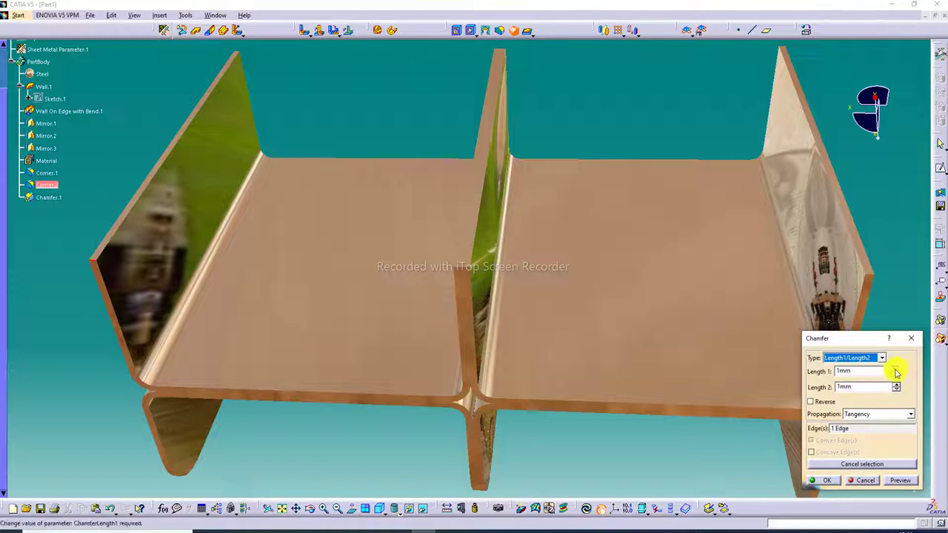
Set the end wall chamfer's Length 1 to 14 mm and Length 2 to 12 mm and create it.
{"action": "left_click", "coordinate": [895, 368]}
{"action": "left_click", "coordinate": [896, 368]}
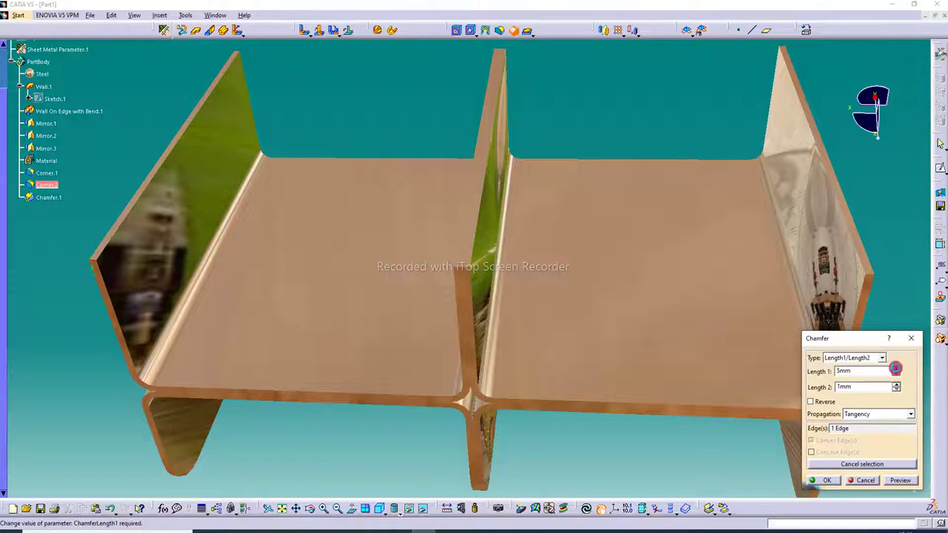
{"action": "left_click", "coordinate": [895, 368]}
{"action": "left_click", "coordinate": [896, 384]}
{"action": "left_click", "coordinate": [895, 383]}
{"action": "left_click", "coordinate": [896, 383]}
{"action": "left_click", "coordinate": [896, 368]}
{"action": "left_click", "coordinate": [896, 368]}
{"action": "left_click", "coordinate": [897, 368]}
{"action": "left_click", "coordinate": [896, 368]}
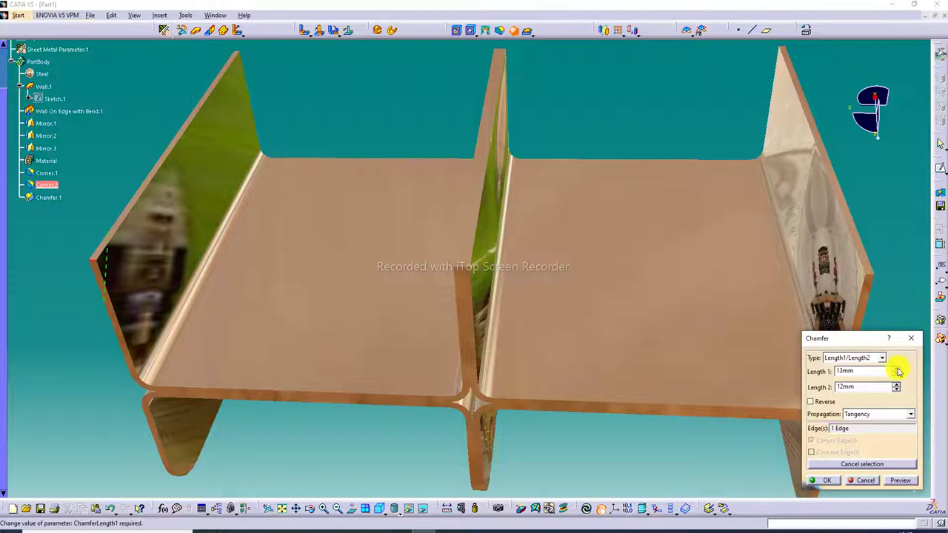
{"action": "left_click", "coordinate": [885, 480]}
{"action": "left_click", "coordinate": [832, 485]}
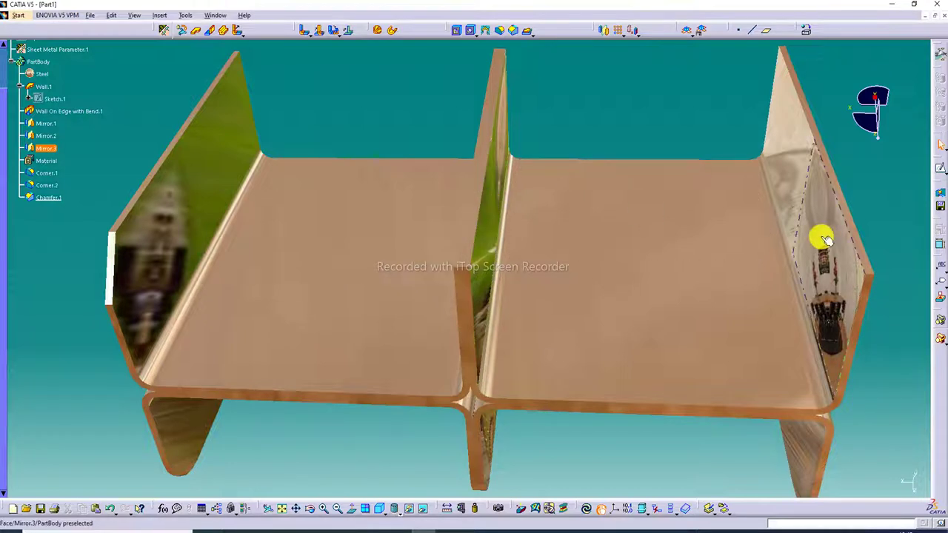
Chamfer the front free corners of the middle wall and the remaining end wall with Length 1 of 14 mm and Length 2 of 12 mm.
{"action": "left_click", "coordinate": [514, 33]}
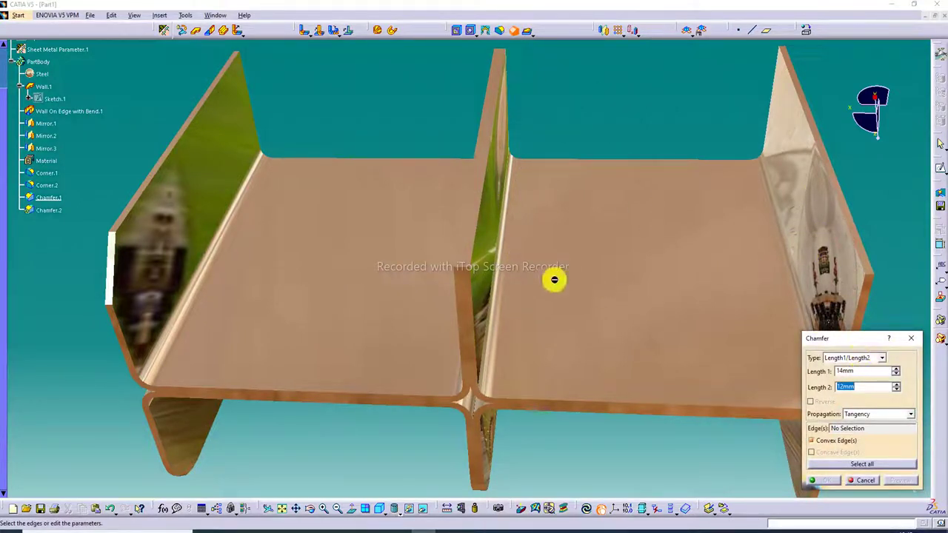
{"action": "left_click", "coordinate": [471, 270]}
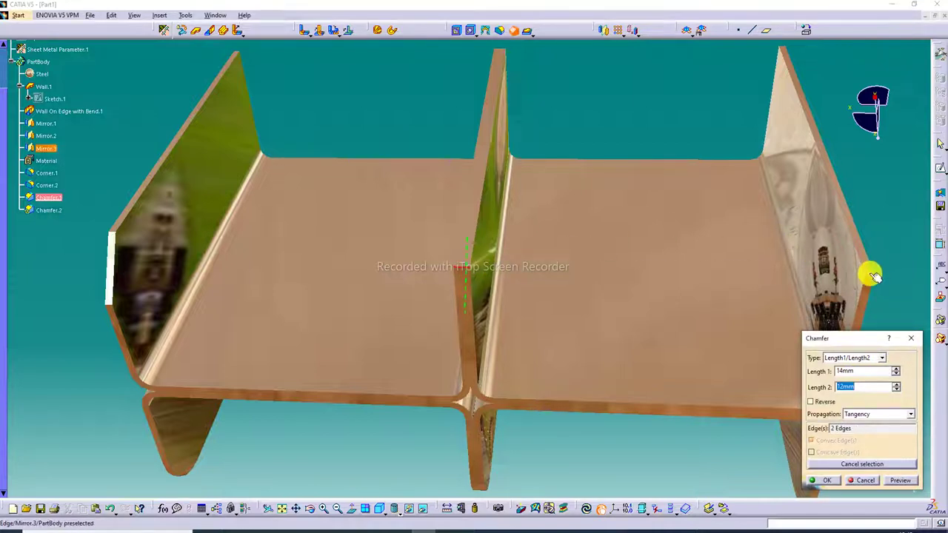
{"action": "left_click", "coordinate": [901, 481]}
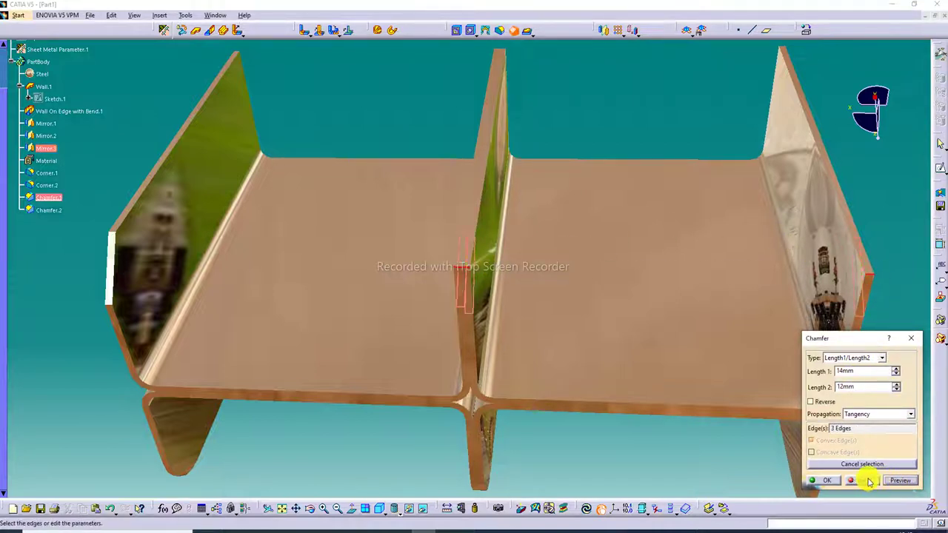
{"action": "left_click", "coordinate": [830, 482]}
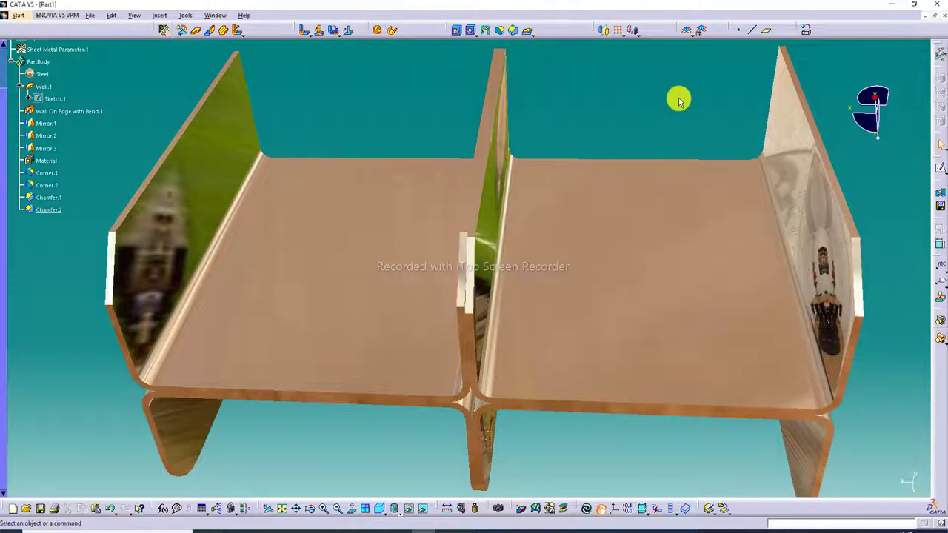
Set up a Length1/Angle chamfer for the rear wall corners with Length 1 of 15 mm and an angle of 45 degrees.
{"action": "middle_click_drag", "start_coordinate": [678, 98], "coordinate": [643, 143]}
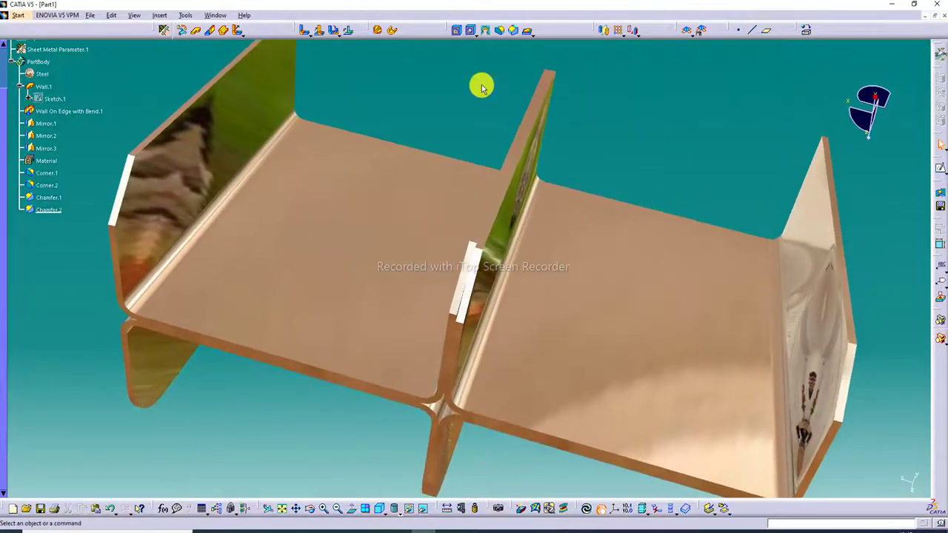
{"action": "middle_click_drag", "start_coordinate": [481, 87], "coordinate": [461, 157]}
{"action": "middle_click_drag", "start_coordinate": [477, 126], "coordinate": [432, 208]}
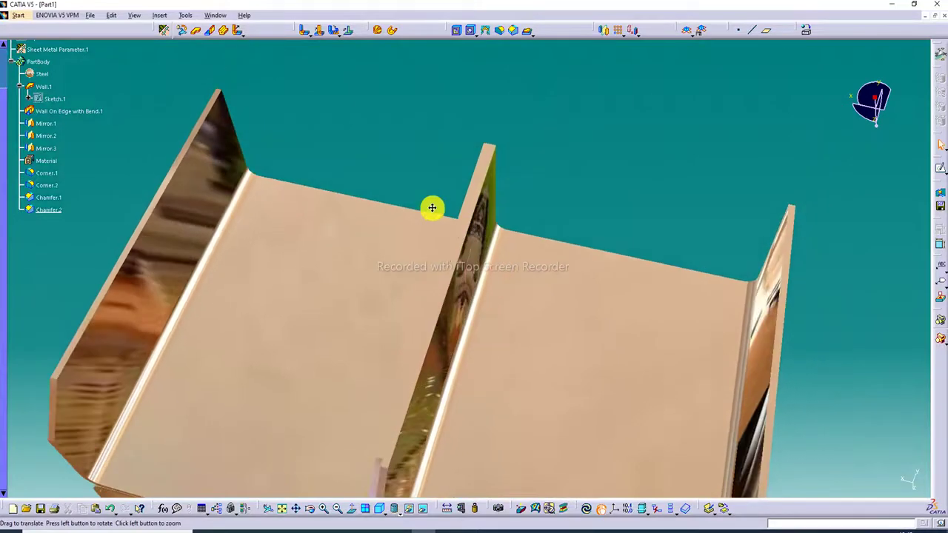
{"action": "left_click", "coordinate": [512, 34]}
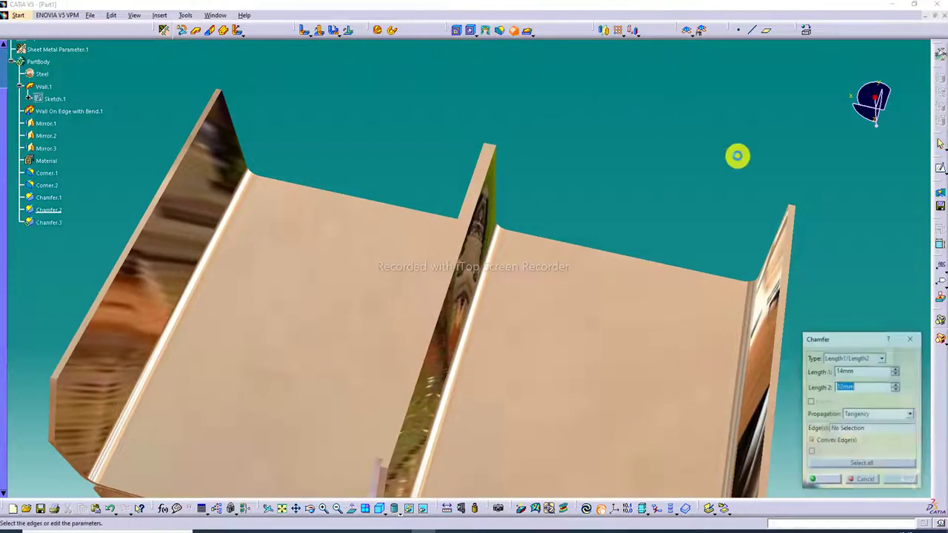
{"action": "left_click", "coordinate": [859, 357]}
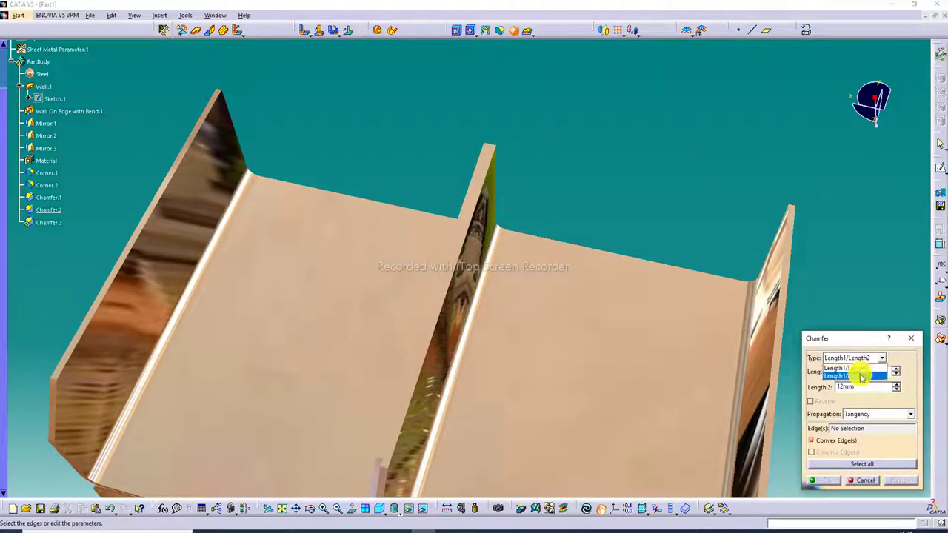
{"action": "left_click", "coordinate": [852, 371]}
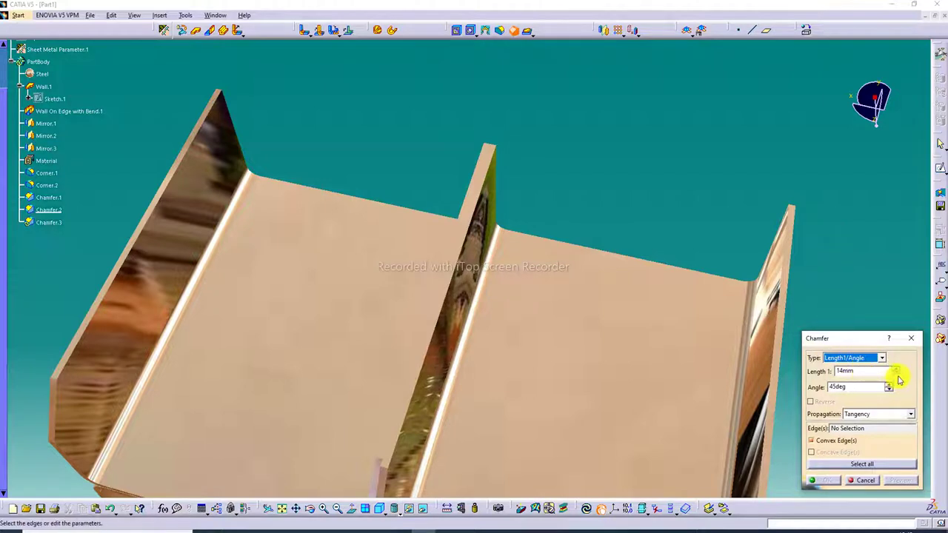
{"action": "left_click", "coordinate": [895, 368]}
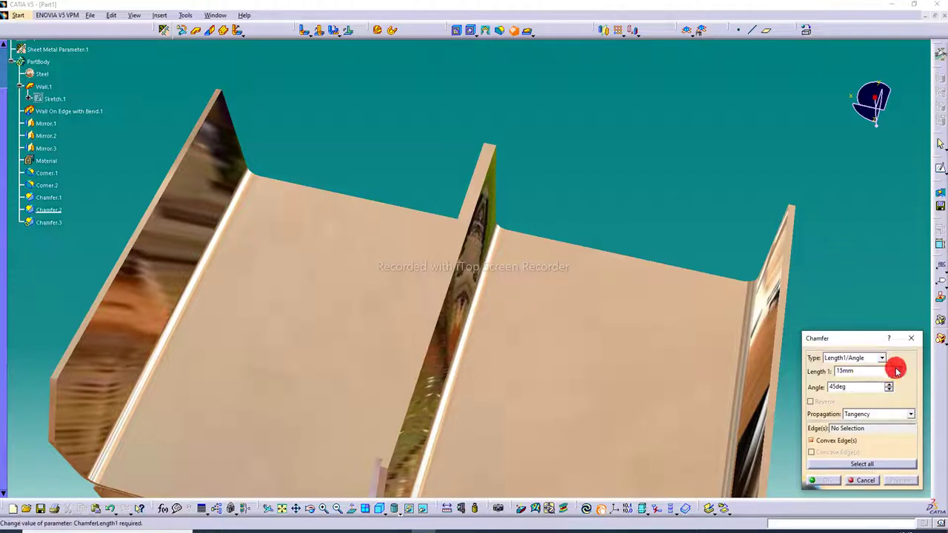
{"action": "left_click", "coordinate": [841, 389]}
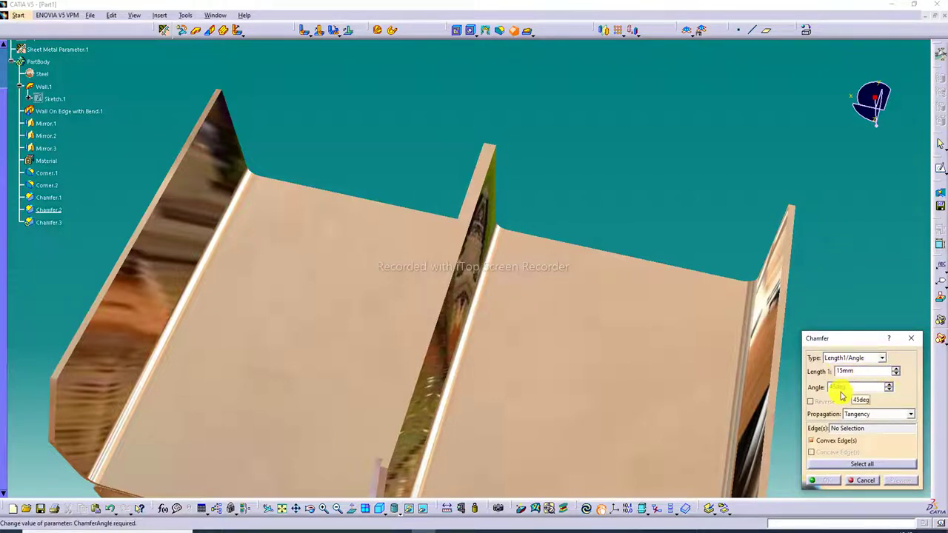
{"action": "key", "text": "Return"}
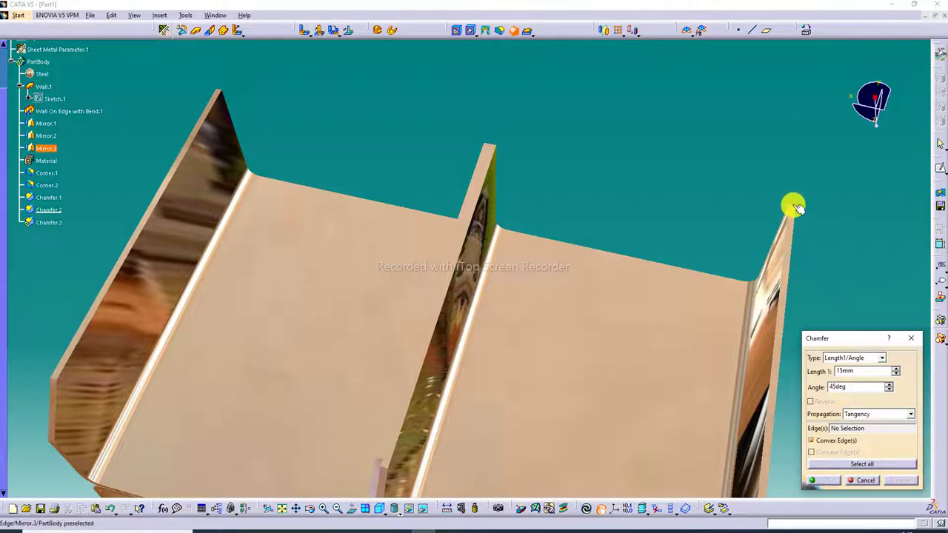
Apply the chamfer to the rear free corners of all three walls, previewing it before creating it.
{"action": "left_click", "coordinate": [794, 207]}
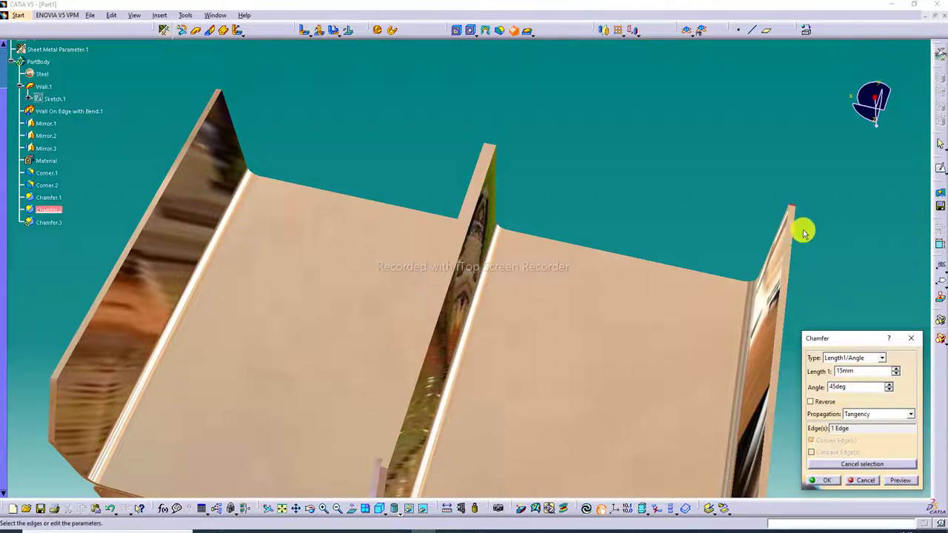
{"action": "left_click", "coordinate": [490, 146]}
{"action": "left_click", "coordinate": [220, 90]}
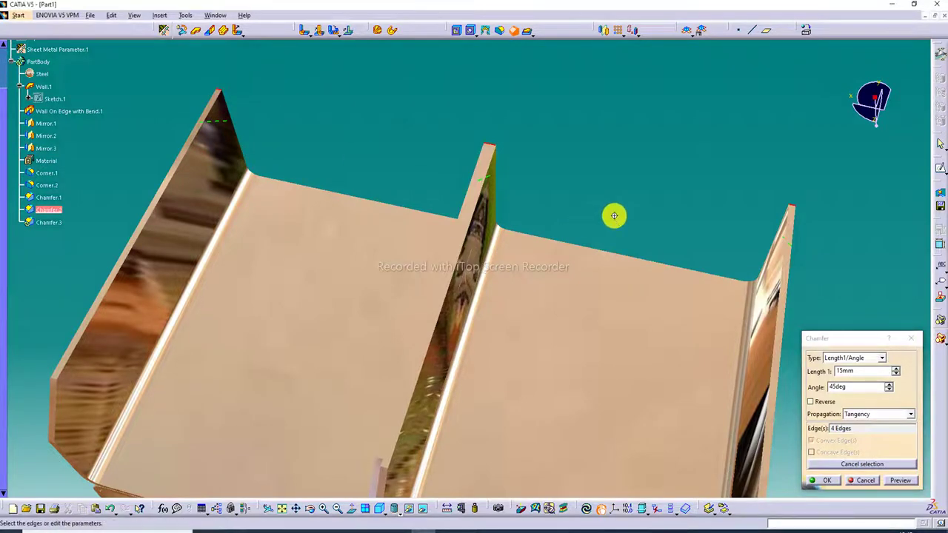
{"action": "middle_click_drag", "start_coordinate": [611, 214], "coordinate": [593, 216]}
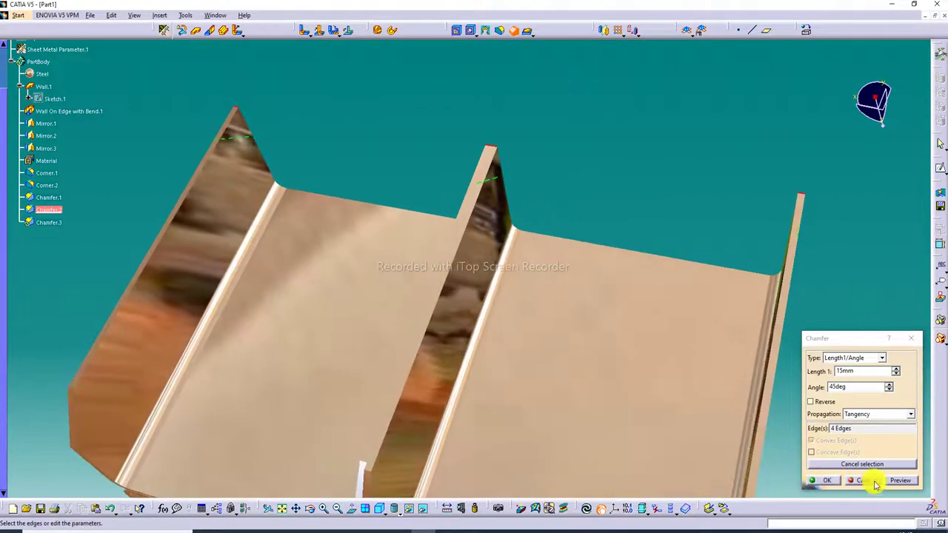
{"action": "left_click", "coordinate": [898, 480]}
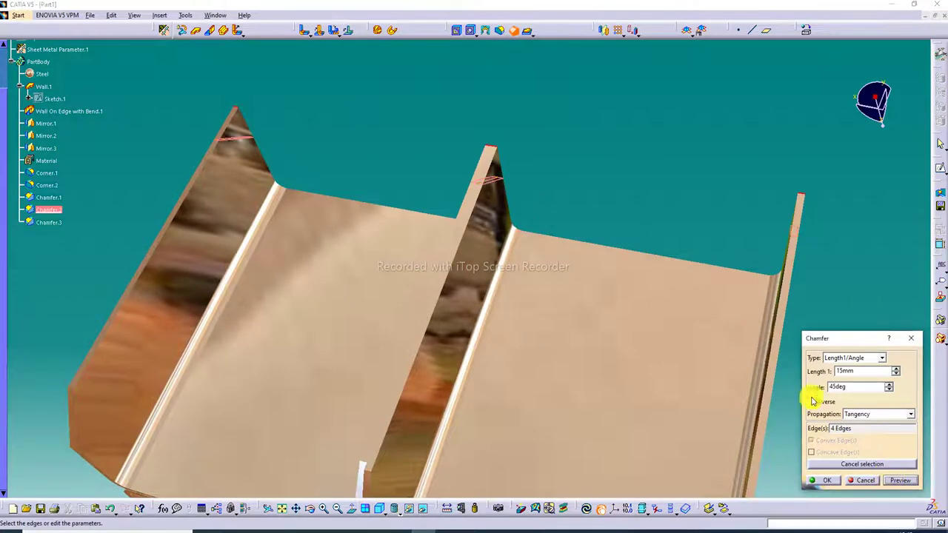
{"action": "left_click", "coordinate": [832, 480]}
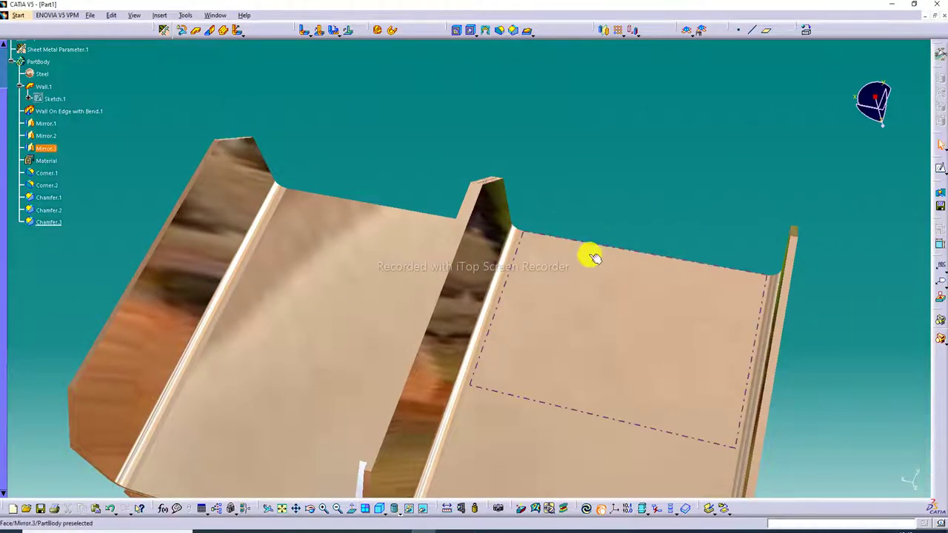
Examine the finished sheet metal part from several sides and in isometric view, checking the rounded and chamfered wall corners.
{"action": "middle_click_drag", "start_coordinate": [590, 255], "coordinate": [492, 70]}
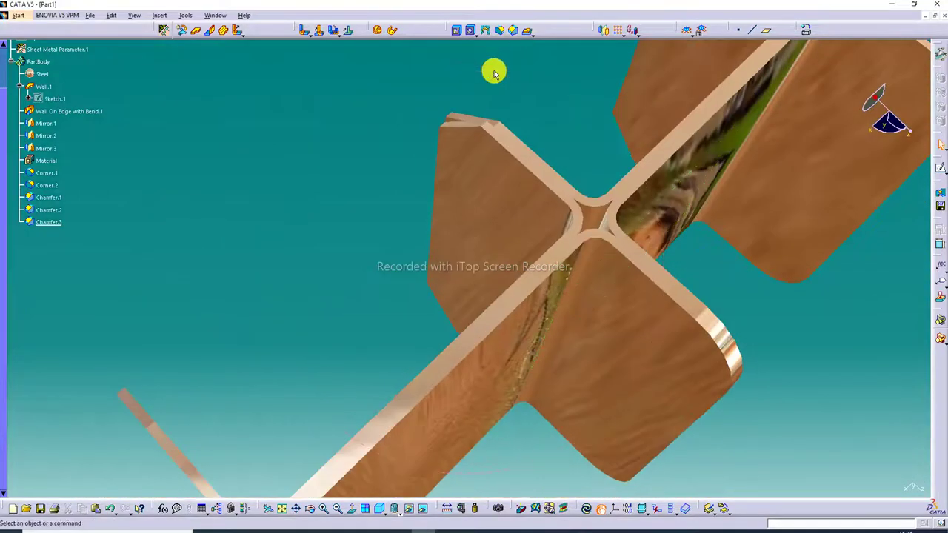
{"action": "middle_click_drag", "start_coordinate": [646, 202], "coordinate": [402, 519]}
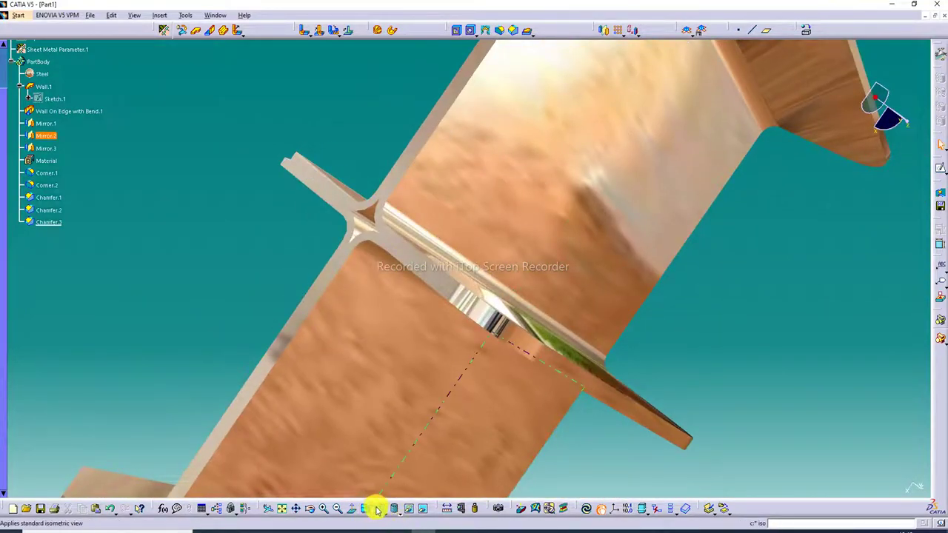
{"action": "left_click", "coordinate": [378, 509]}
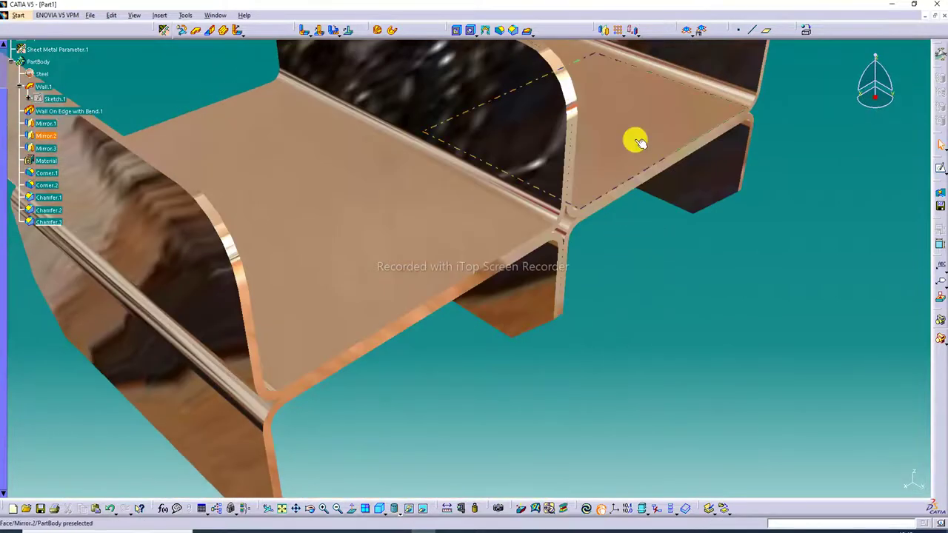
{"action": "middle_click_drag", "start_coordinate": [631, 138], "coordinate": [660, 265]}
{"action": "left_click", "coordinate": [283, 508]}
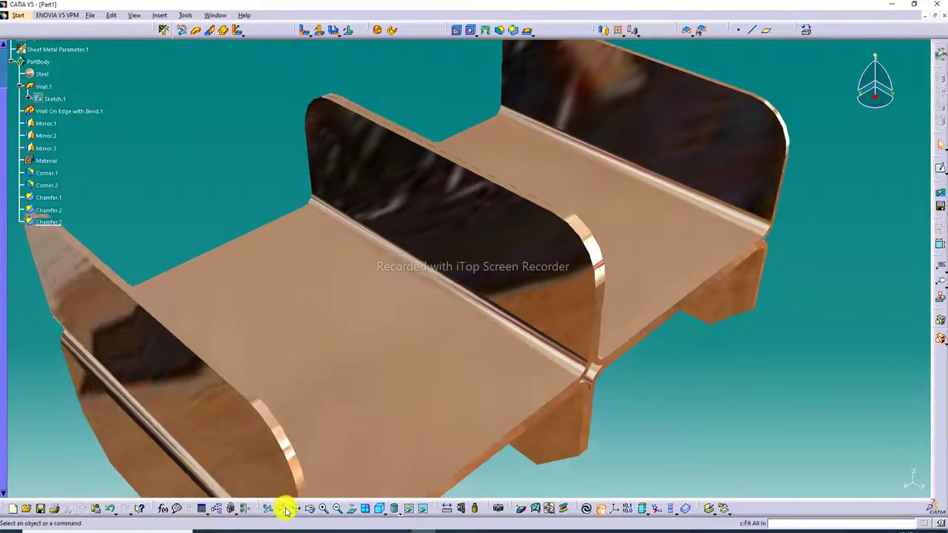
{"action": "middle_click_drag", "start_coordinate": [586, 256], "coordinate": [485, 147]}
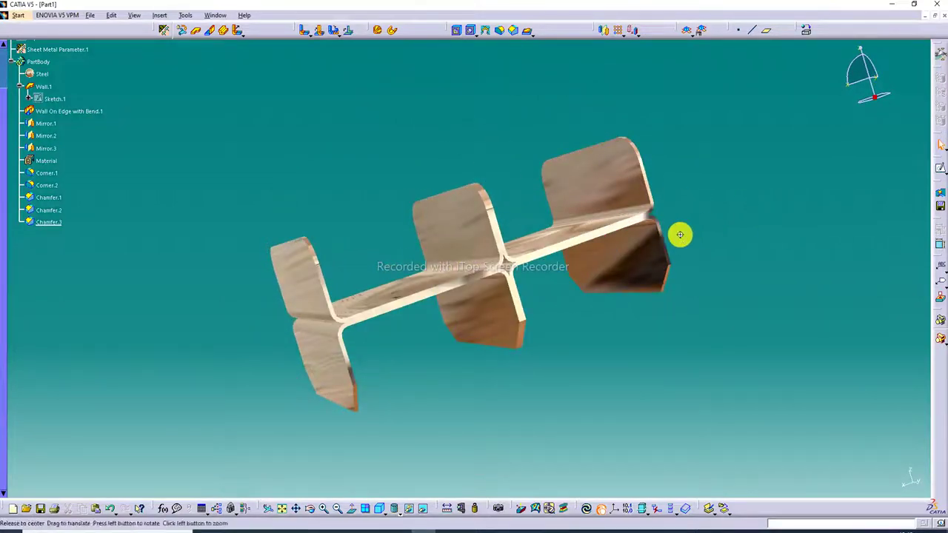
{"action": "middle_click_drag", "start_coordinate": [680, 235], "coordinate": [665, 288]}
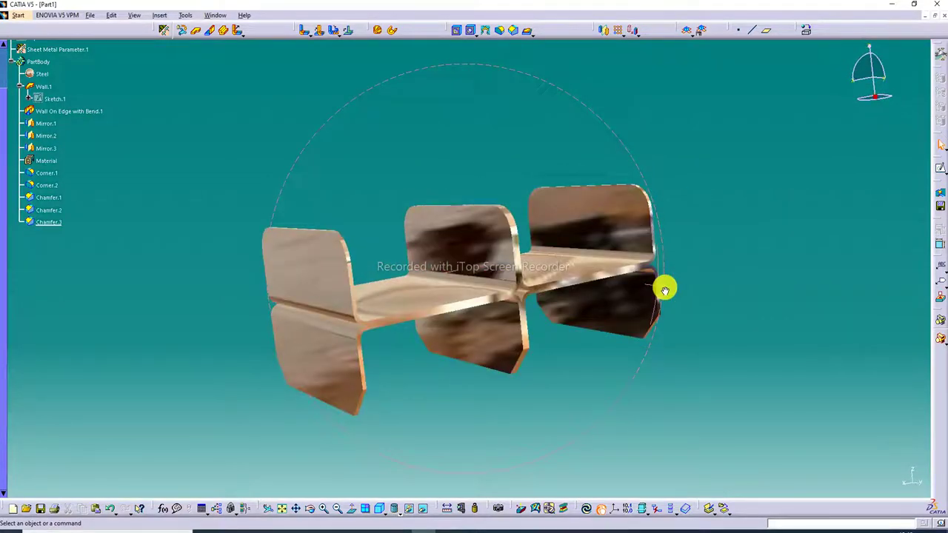
{"action": "left_click", "coordinate": [323, 508]}
{"action": "middle_click_drag", "start_coordinate": [457, 309], "coordinate": [513, 253]}
{"action": "middle_click_drag", "start_coordinate": [661, 228], "coordinate": [659, 255]}
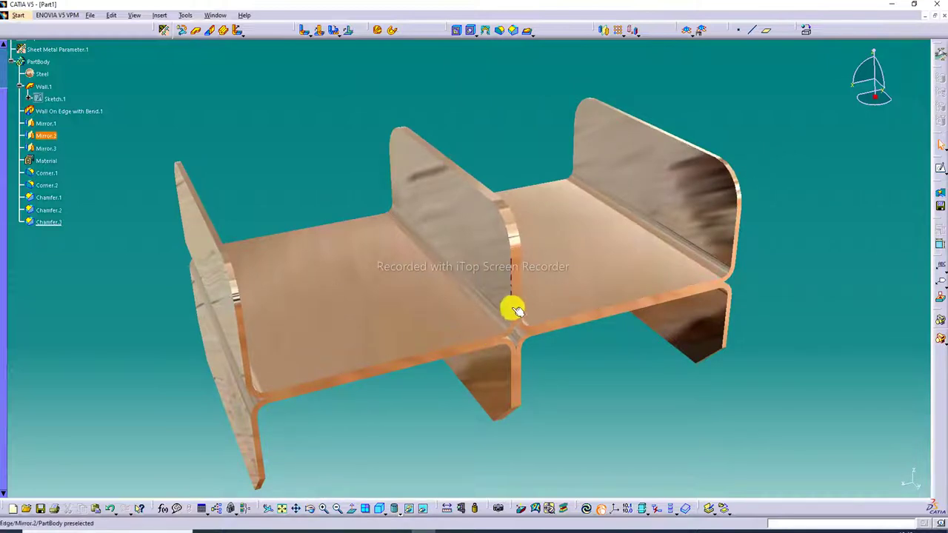
{"action": "middle_click_drag", "start_coordinate": [512, 309], "coordinate": [532, 302]}
{"action": "left_click", "coordinate": [283, 508]}
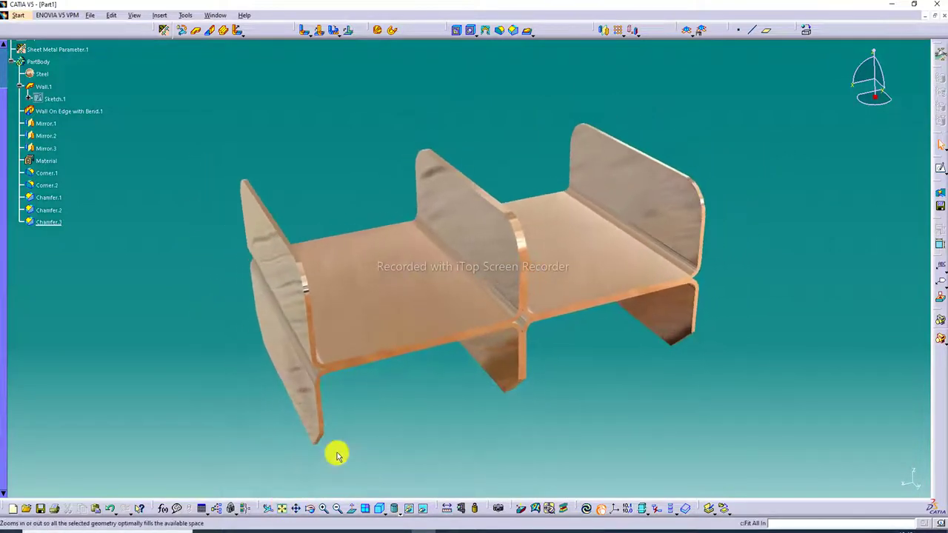
{"action": "left_click", "coordinate": [323, 509]}
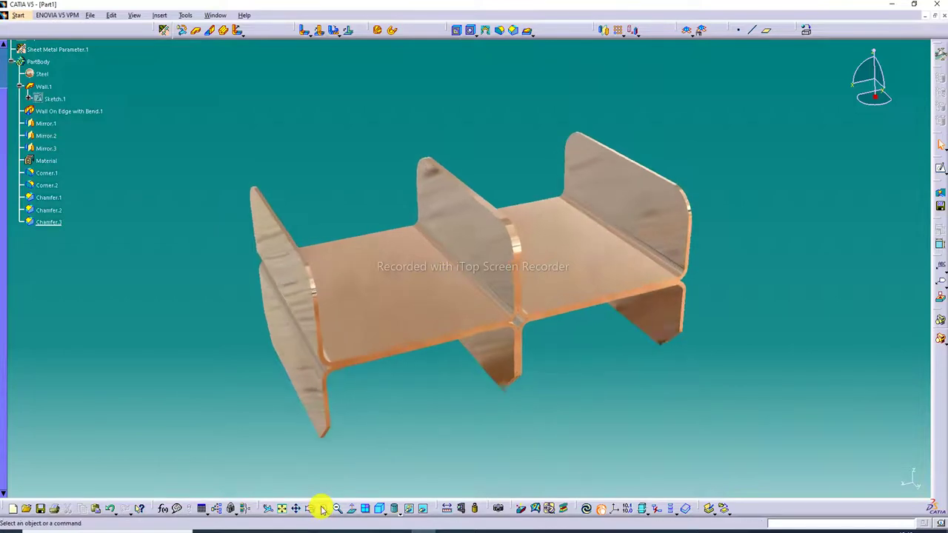
{"action": "left_click", "coordinate": [323, 509]}
{"action": "middle_click_drag", "start_coordinate": [547, 261], "coordinate": [535, 258]}
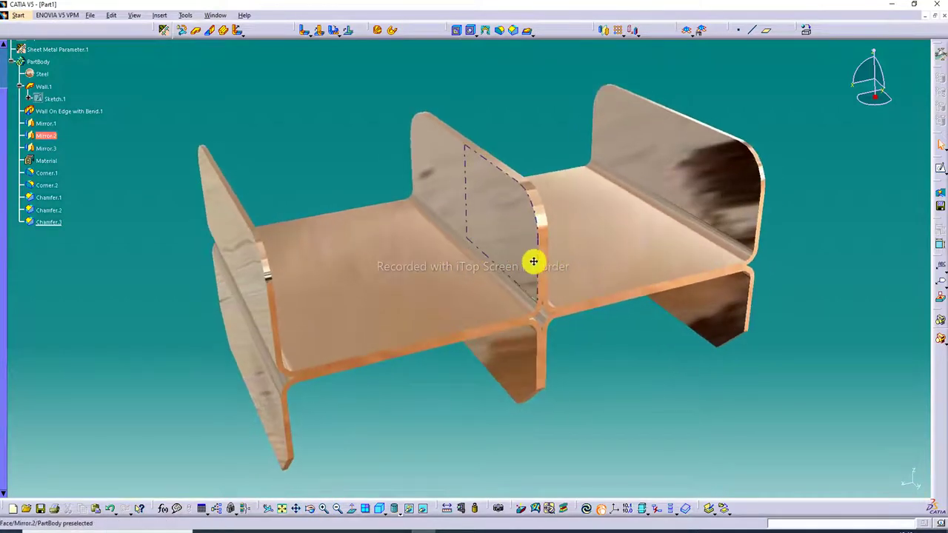